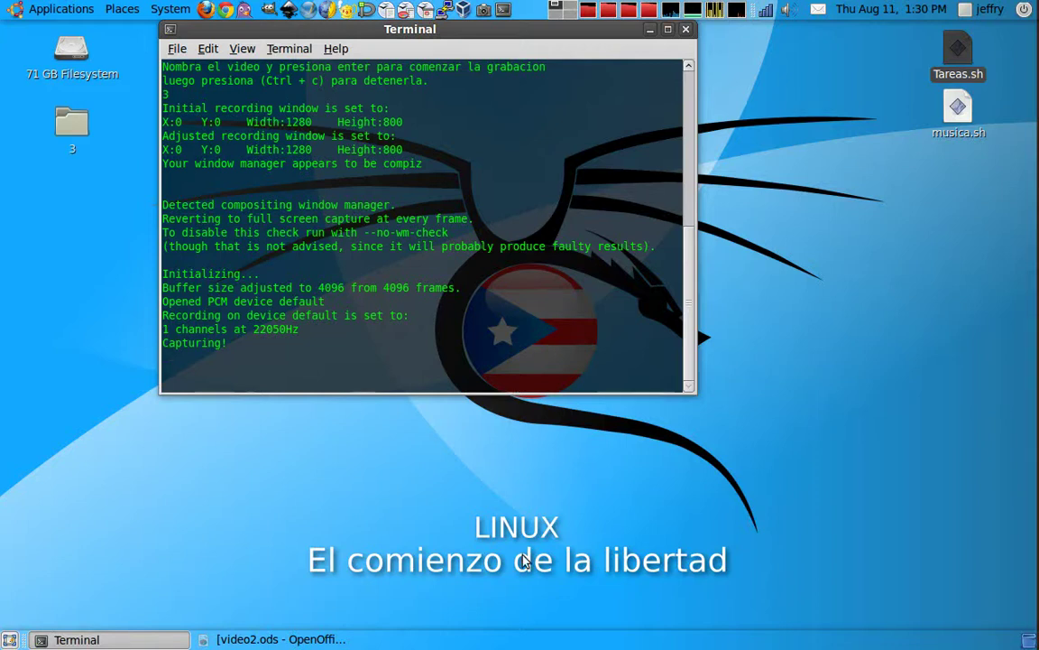
Restore the video2.ods Calc window from the taskbar so it covers the terminal.
{"action": "left_click", "coordinate": [309, 640]}
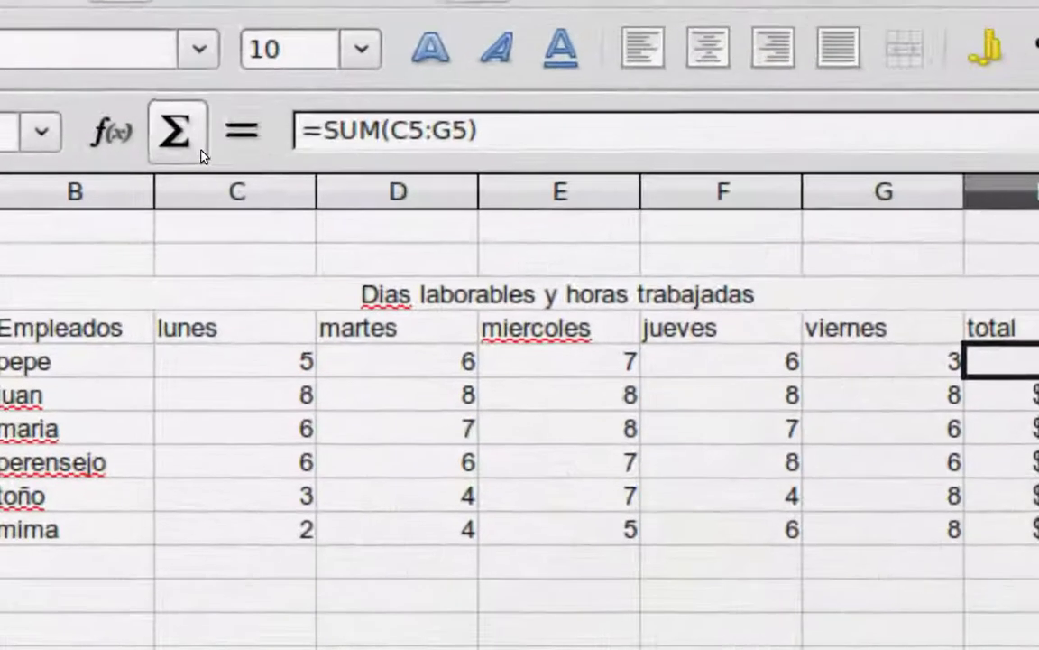
Enter =SUM(C5:G5) in H5 so pepe's weekday hours total 27.
{"action": "left_click", "coordinate": [199, 152]}
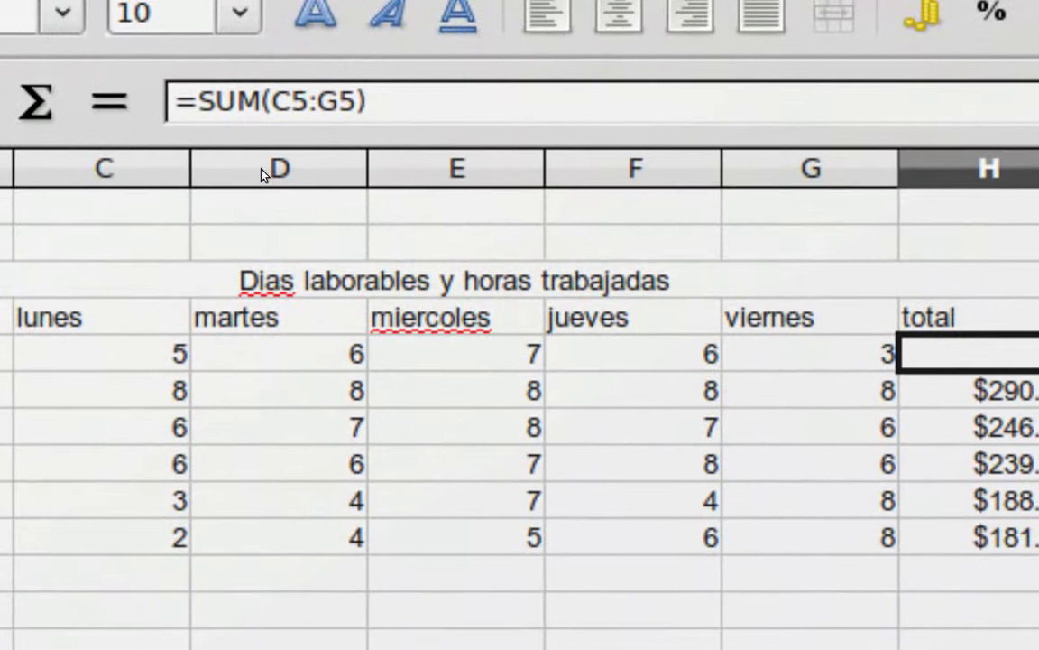
{"action": "key", "text": "Return"}
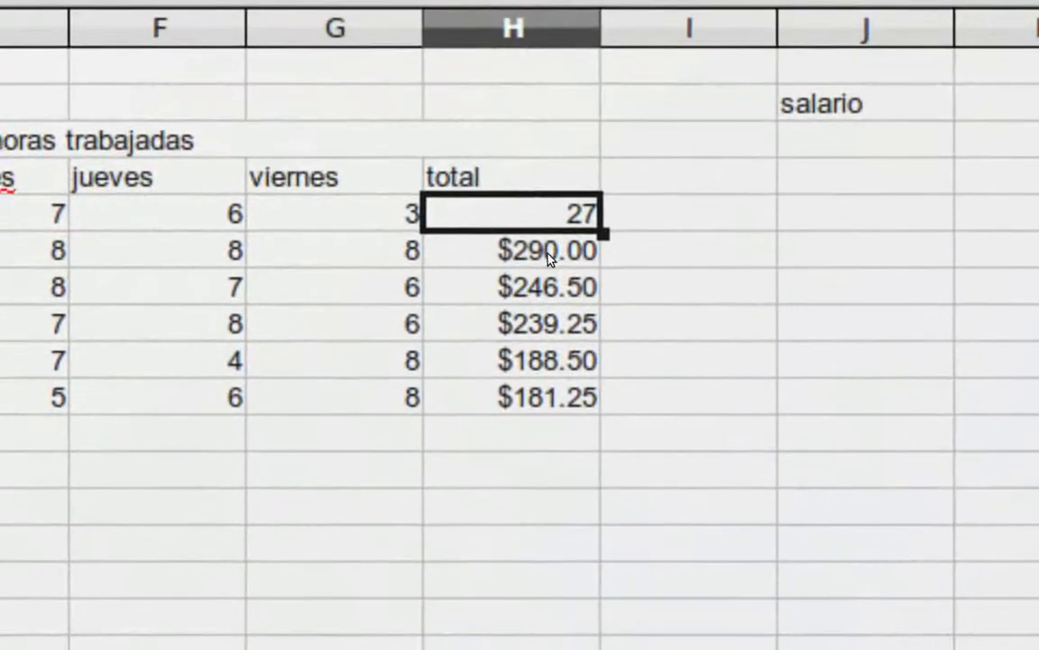
{"action": "left_click", "coordinate": [609, 323]}
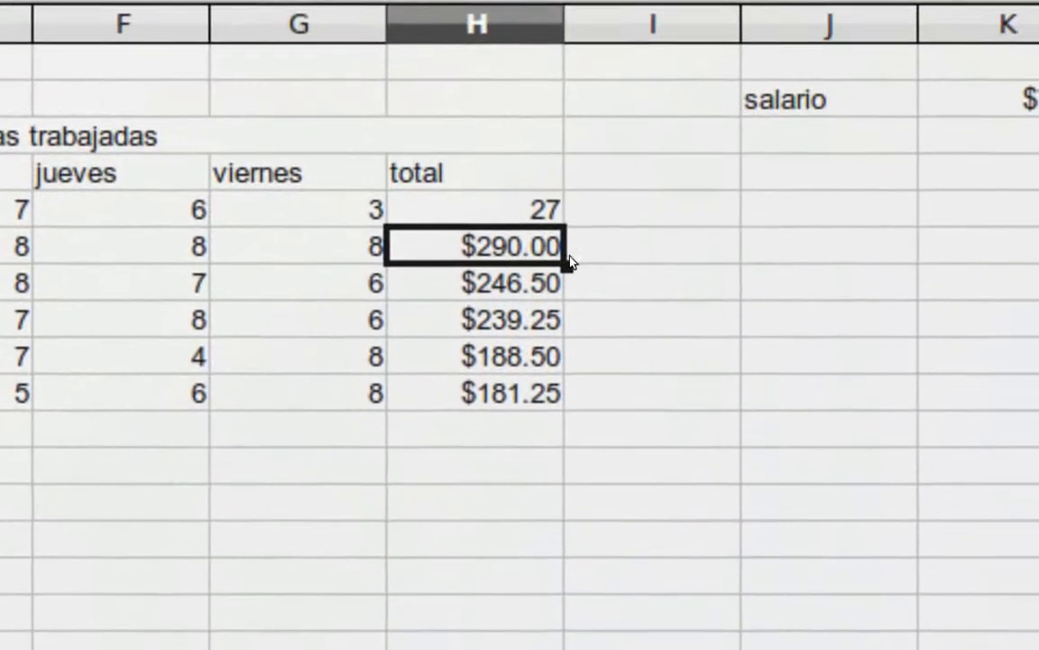
Fill H6's formula up into H5, giving =SUM(C5:G5)*($K$2) = $195.75.
{"action": "left_click_drag", "start_coordinate": [568, 263], "coordinate": [567, 236]}
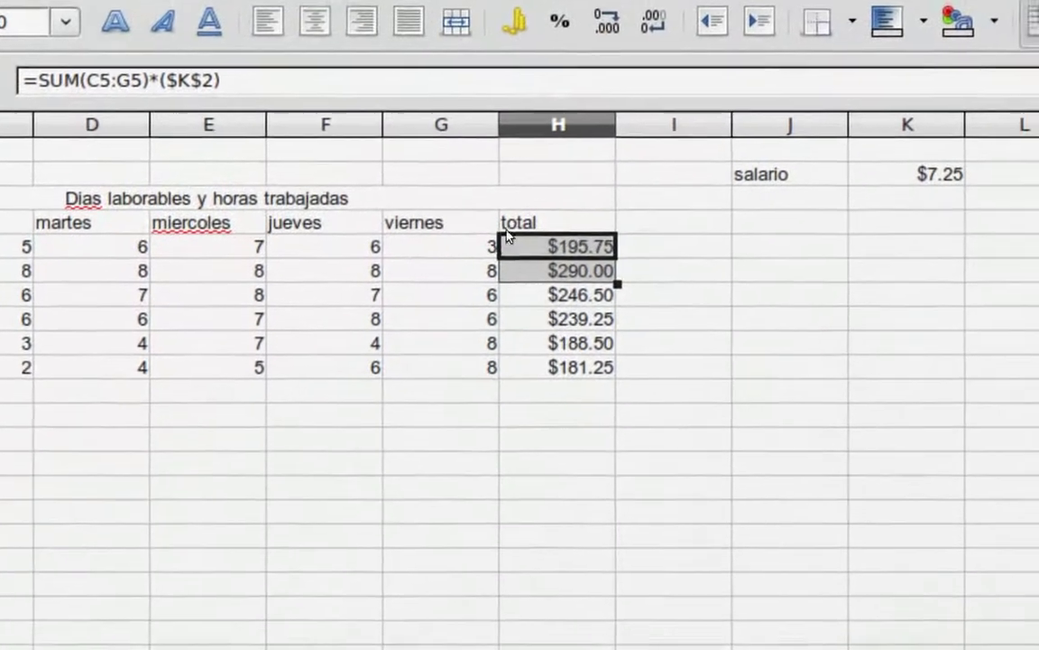
{"action": "left_click", "coordinate": [511, 240]}
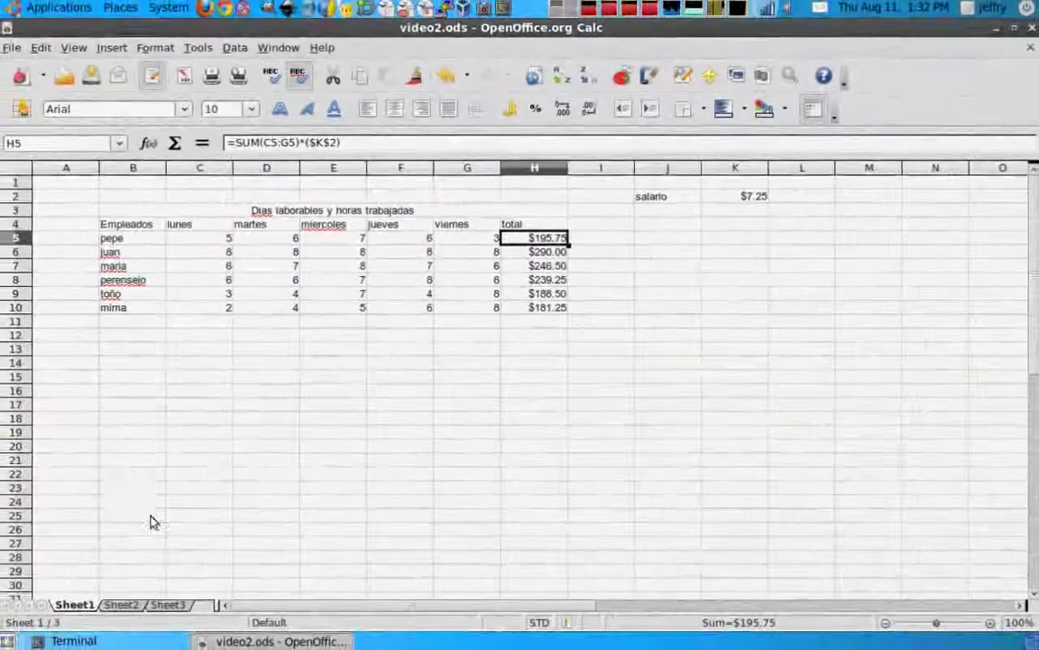
Go to Sheet2 with the coloured IF, COUNT and COUNTIF examples.
{"action": "left_click", "coordinate": [127, 603]}
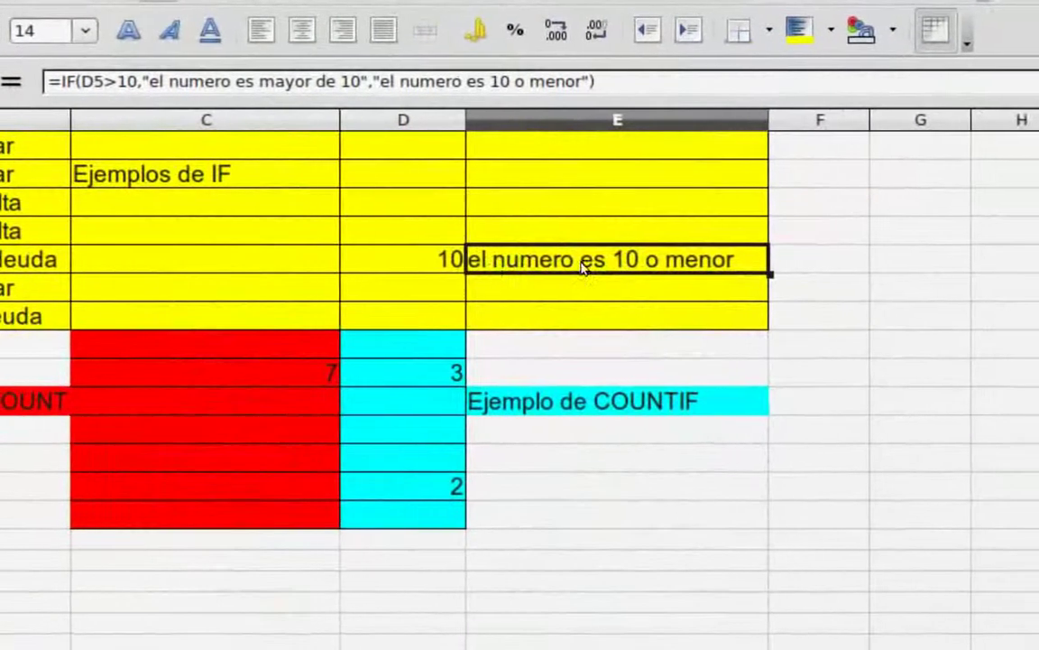
{"action": "left_click", "coordinate": [456, 260]}
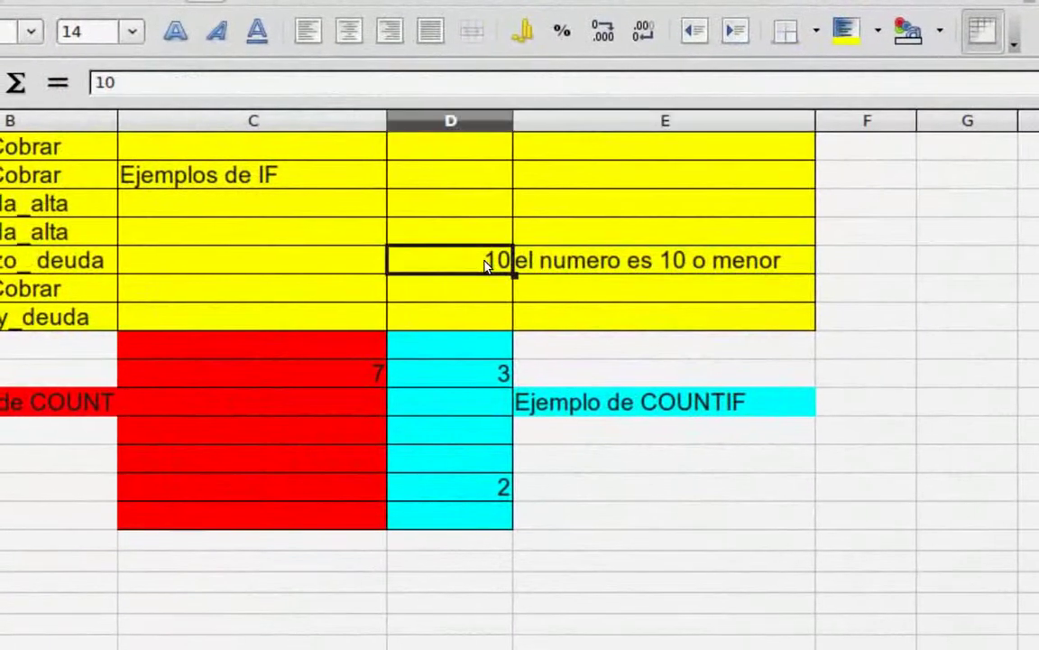
{"action": "double_click", "coordinate": [491, 262]}
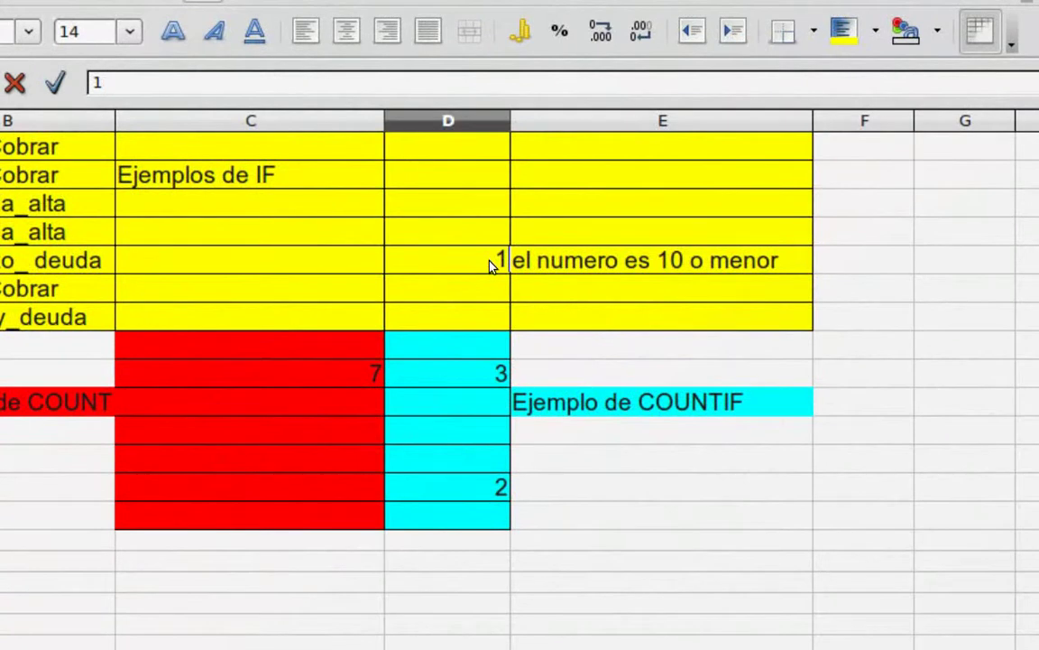
{"action": "type", "text": "1"}
{"action": "key", "text": "Return"}
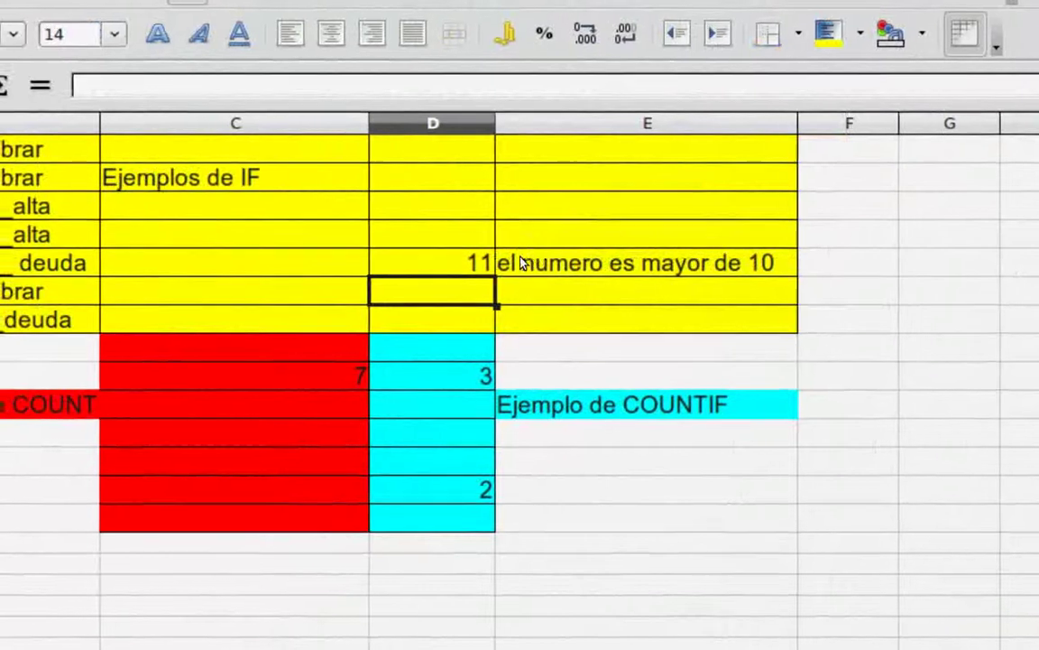
{"action": "left_click", "coordinate": [463, 261]}
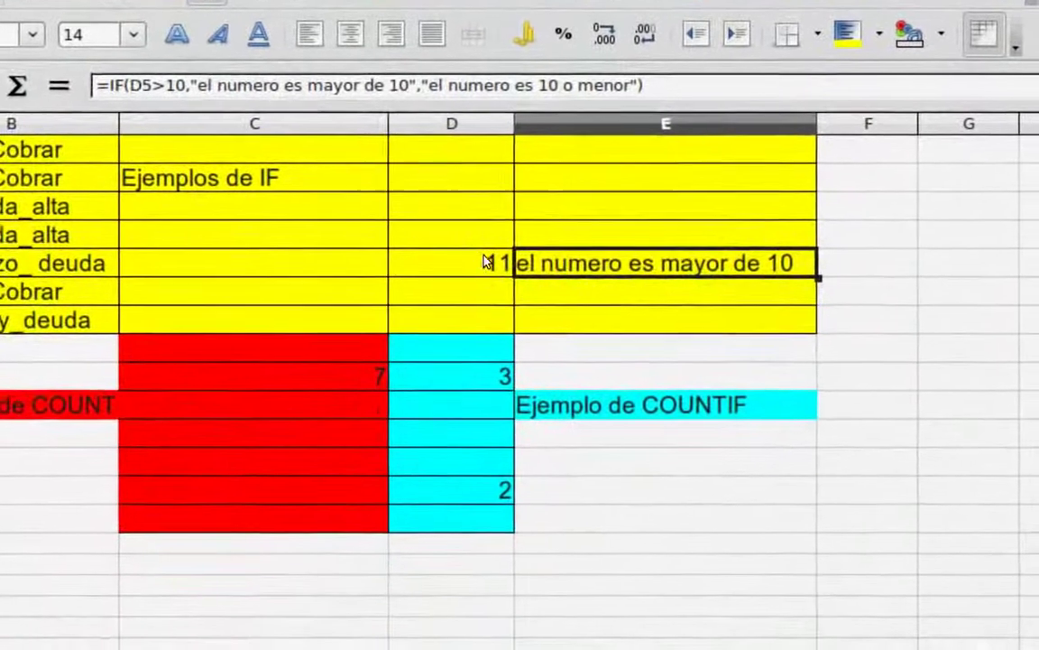
{"action": "left_click", "coordinate": [493, 313]}
{"action": "double_click", "coordinate": [494, 261]}
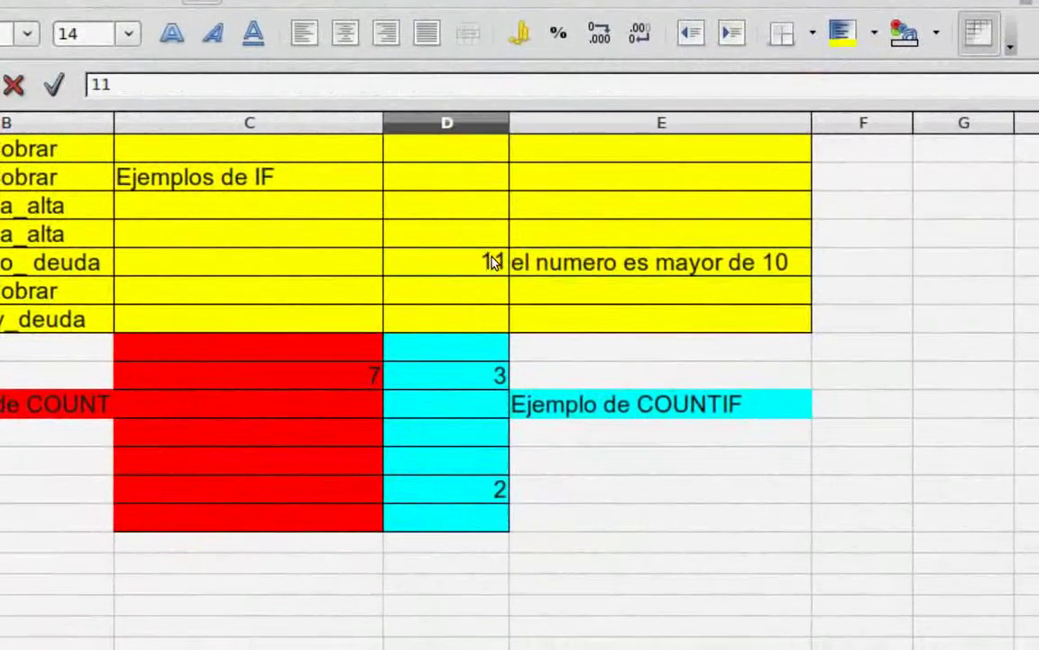
{"action": "key", "text": "BackSpace"}
{"action": "type", "text": "0"}
{"action": "key", "text": "Return"}
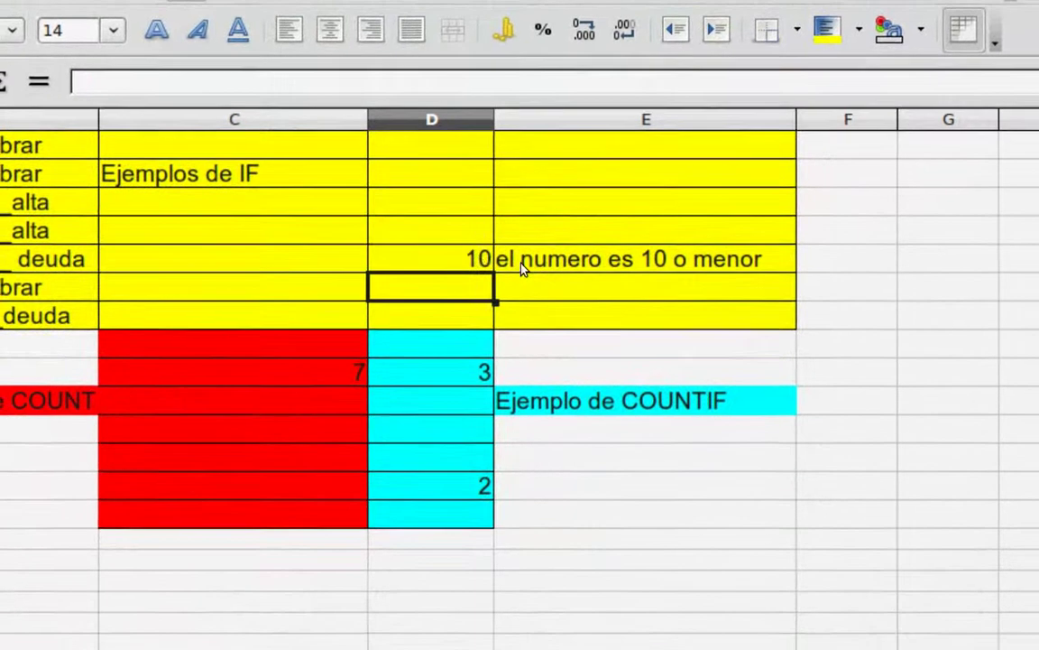
{"action": "left_click", "coordinate": [498, 263]}
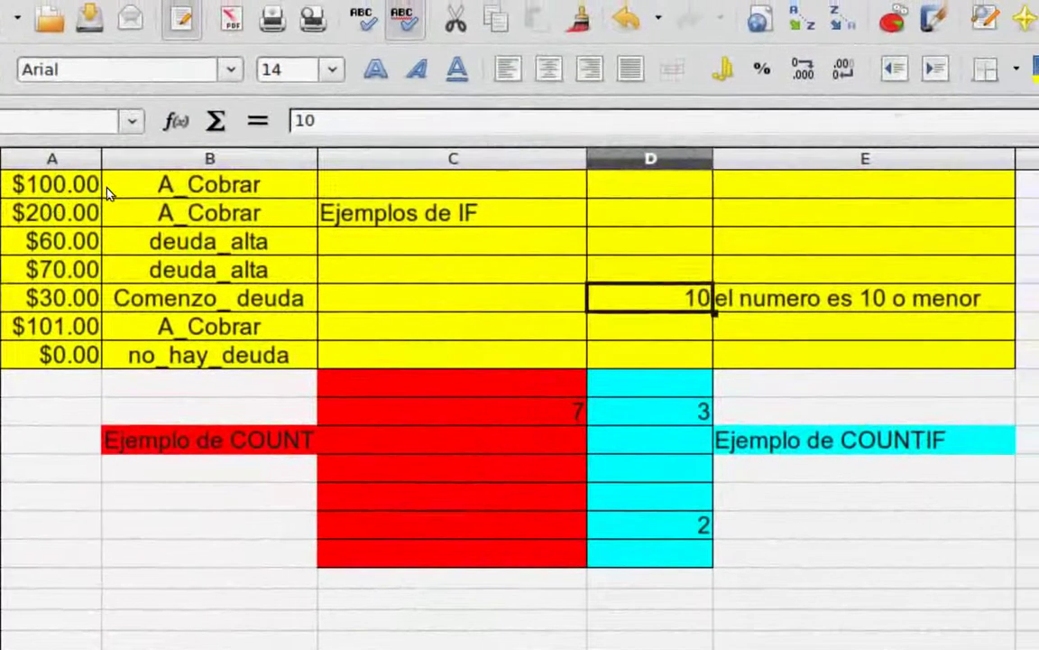
{"action": "left_click", "coordinate": [116, 176]}
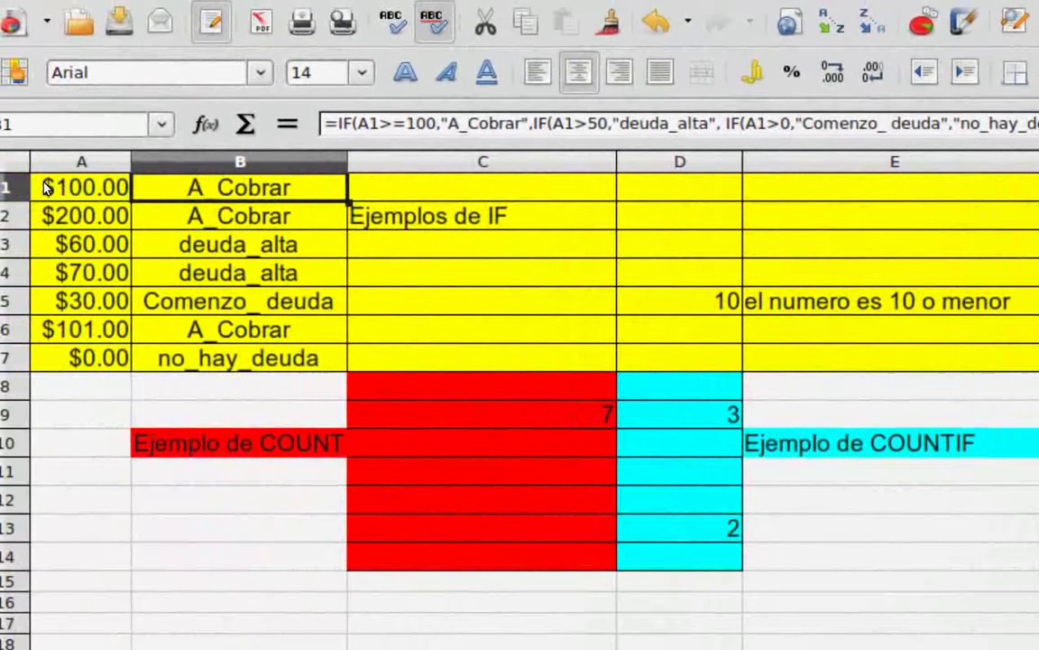
{"action": "left_click", "coordinate": [51, 187]}
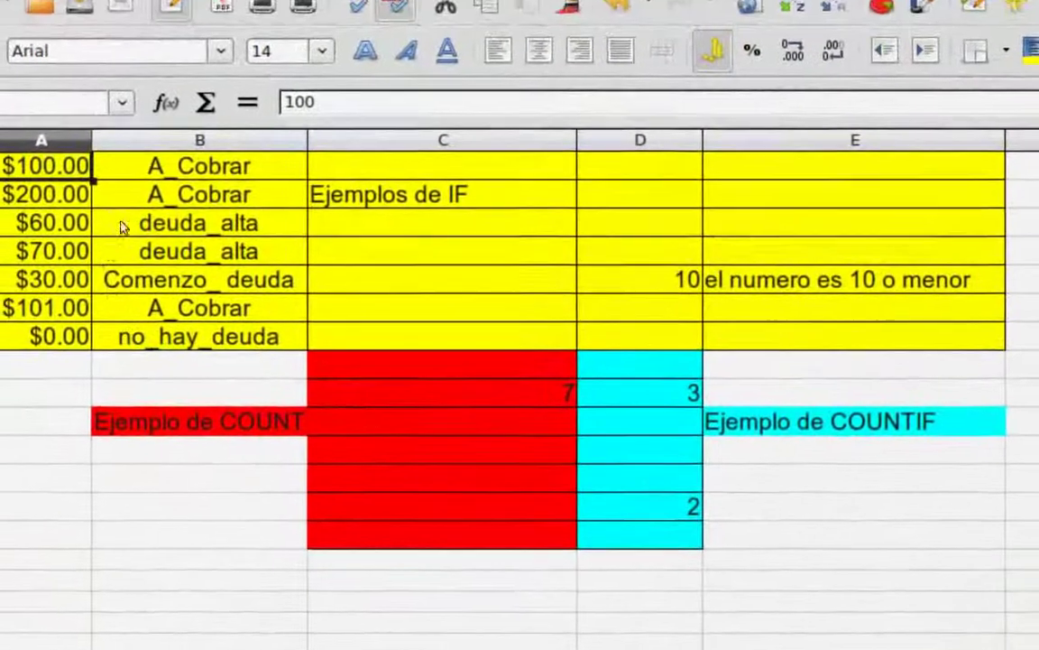
{"action": "left_click", "coordinate": [113, 153]}
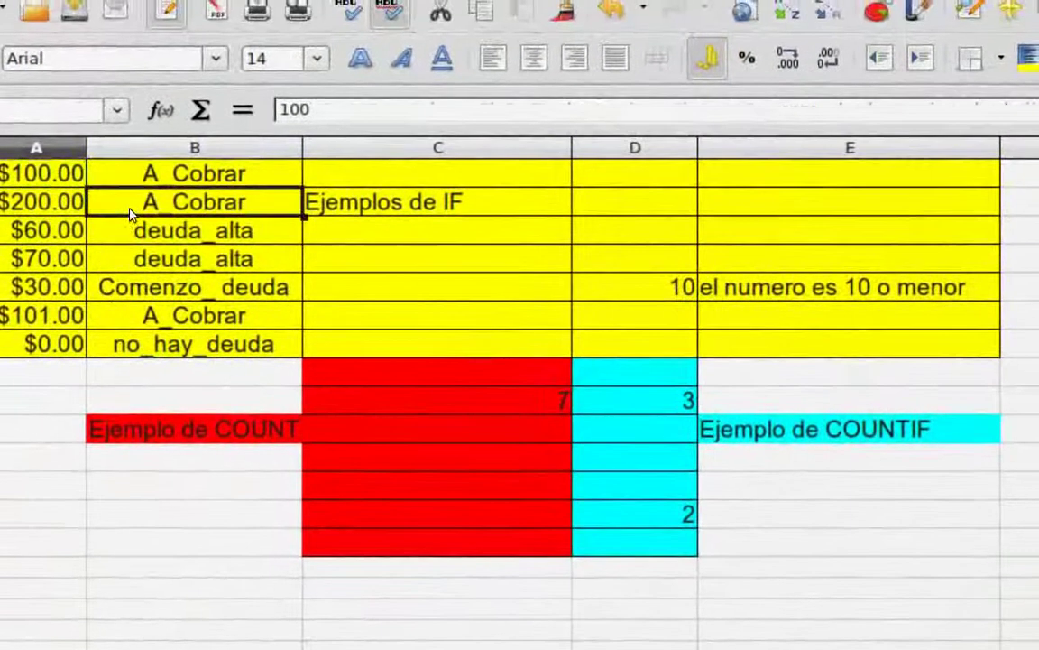
{"action": "left_click", "coordinate": [132, 224]}
{"action": "left_click", "coordinate": [158, 198]}
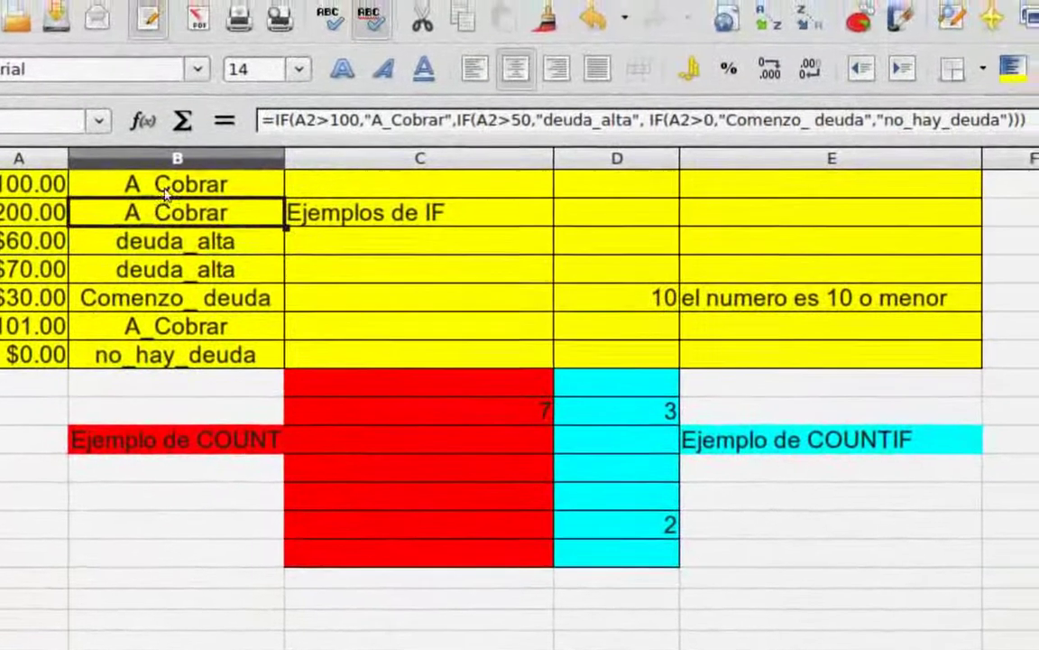
{"action": "left_click", "coordinate": [154, 226]}
{"action": "left_click", "coordinate": [145, 248]}
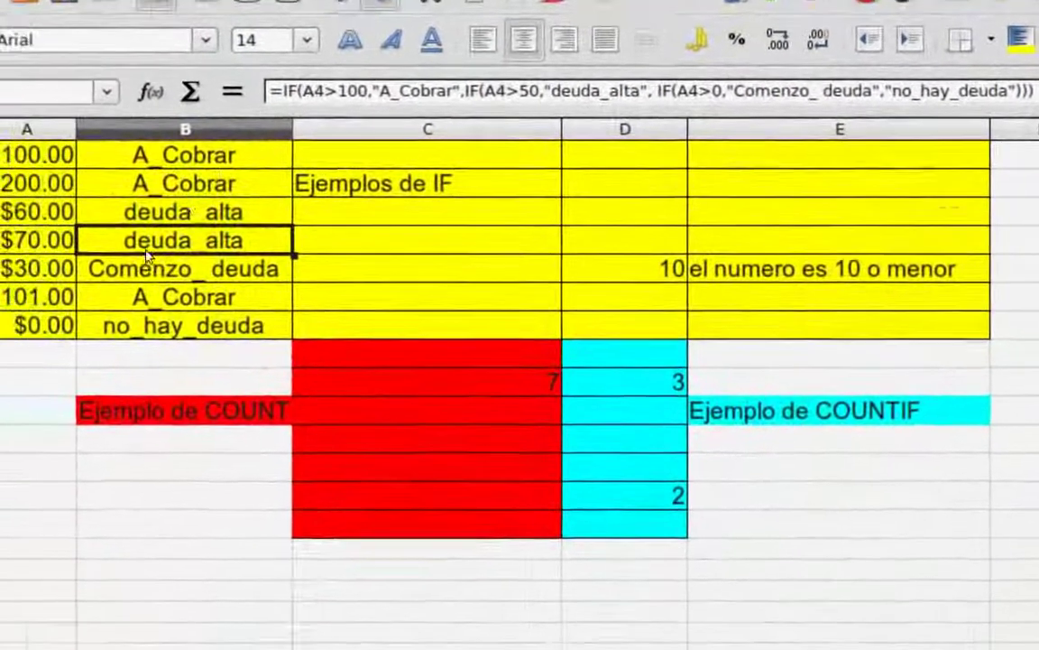
{"action": "left_click", "coordinate": [204, 262]}
{"action": "left_click", "coordinate": [70, 244]}
{"action": "left_click", "coordinate": [77, 212]}
{"action": "left_click", "coordinate": [225, 240]}
{"action": "key", "text": "Down"}
{"action": "key", "text": "Down"}
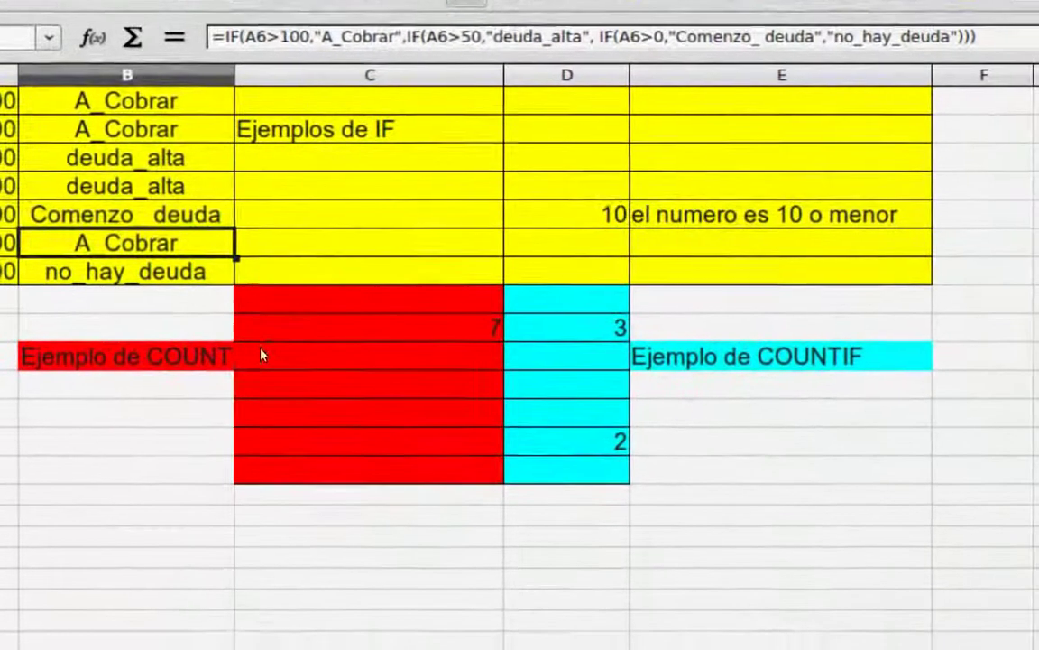
{"action": "left_click", "coordinate": [303, 417]}
{"action": "left_click", "coordinate": [269, 326]}
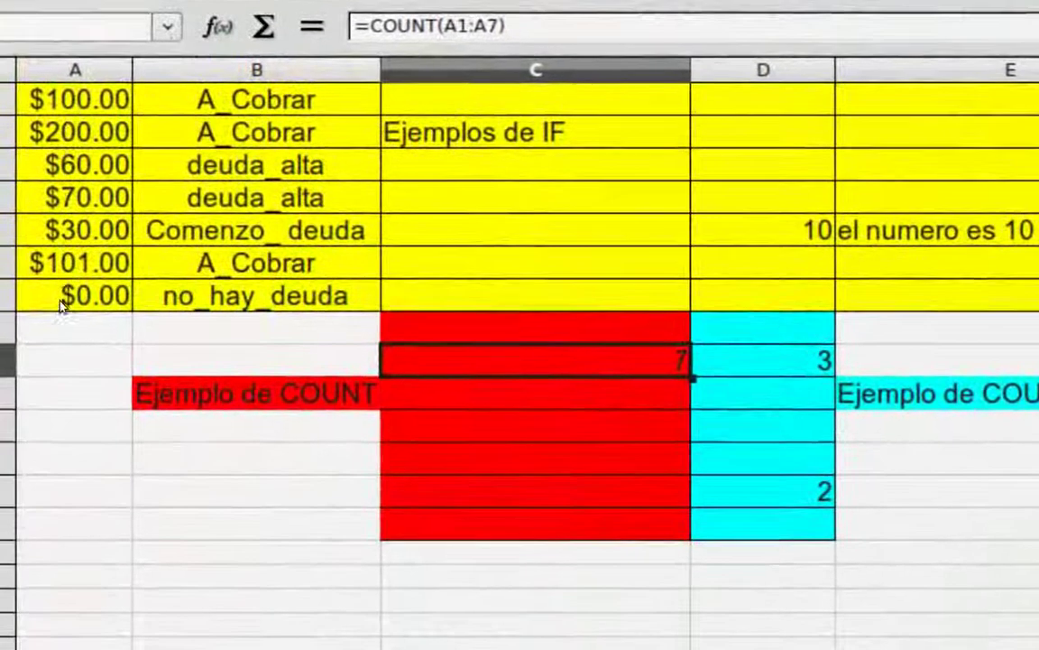
Re-enter 0 in A7, then check the COUNT result 7 and COUNTIF result 3.
{"action": "left_click", "coordinate": [53, 322]}
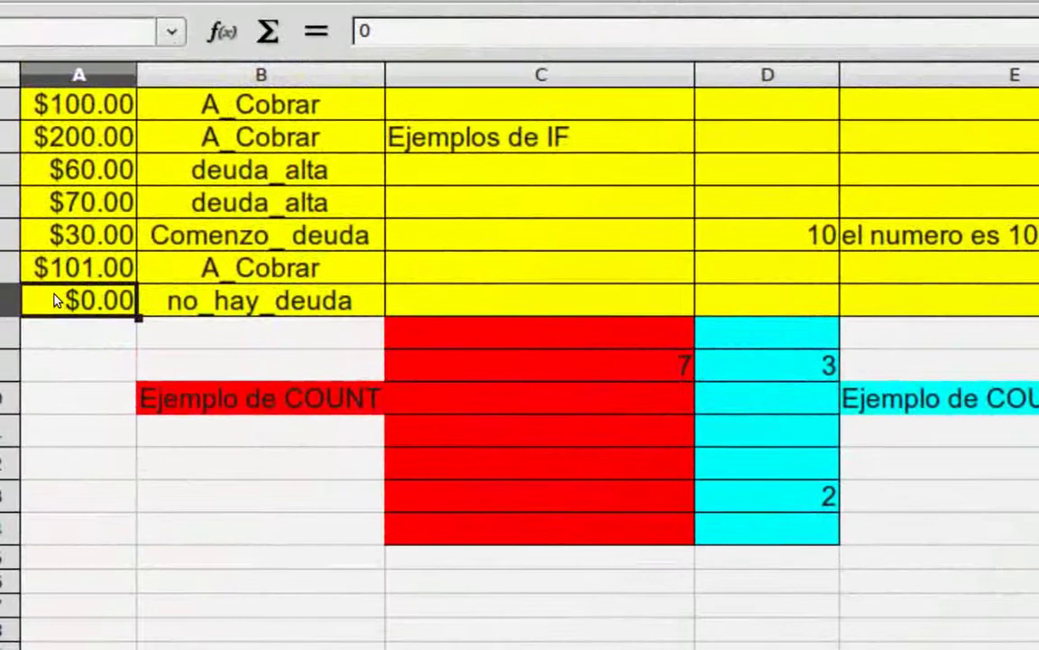
{"action": "key", "text": "Delete"}
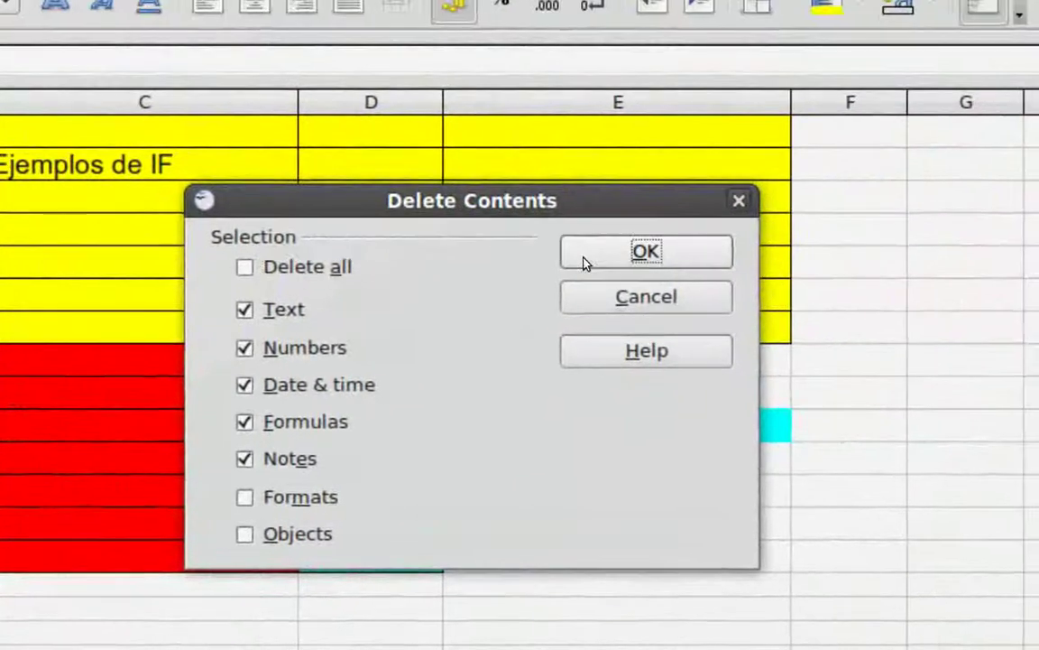
{"action": "left_click", "coordinate": [636, 210]}
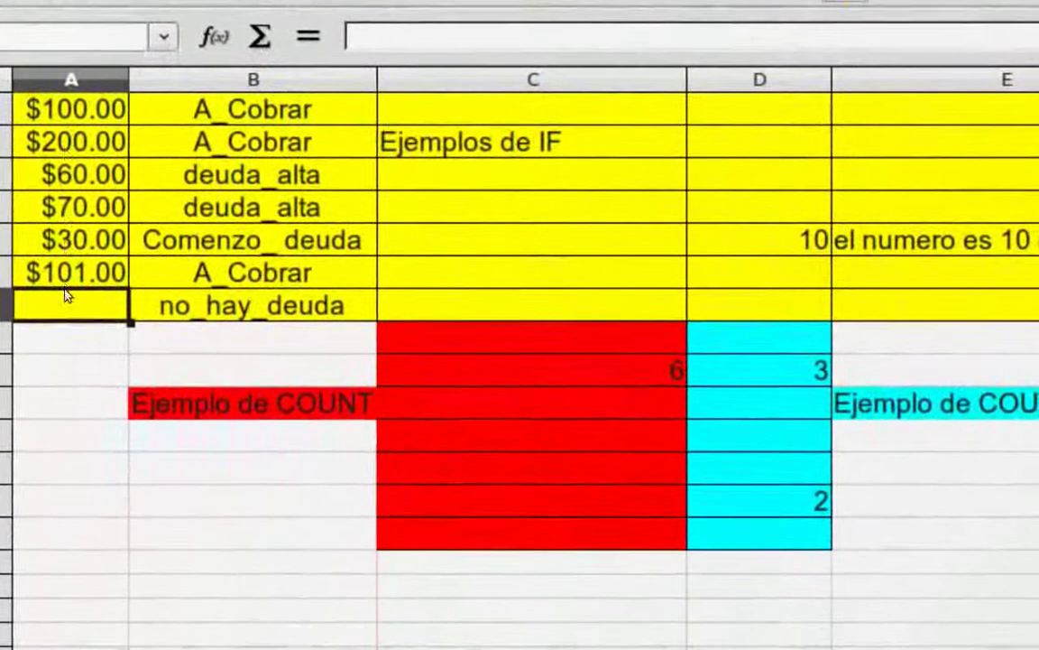
{"action": "type", "text": "0"}
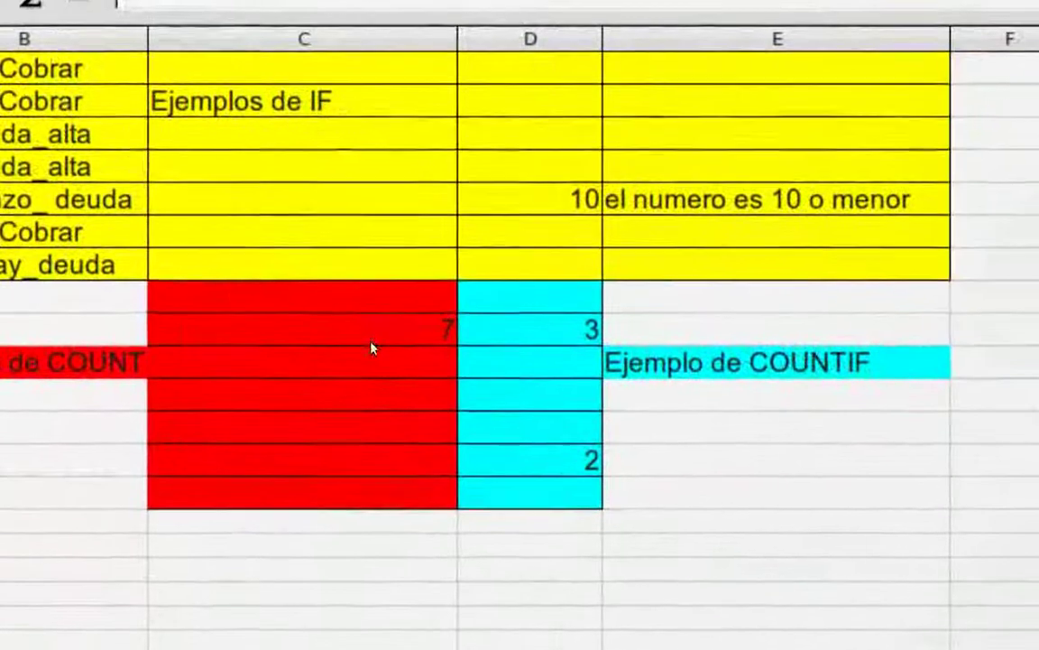
{"action": "left_click", "coordinate": [343, 335]}
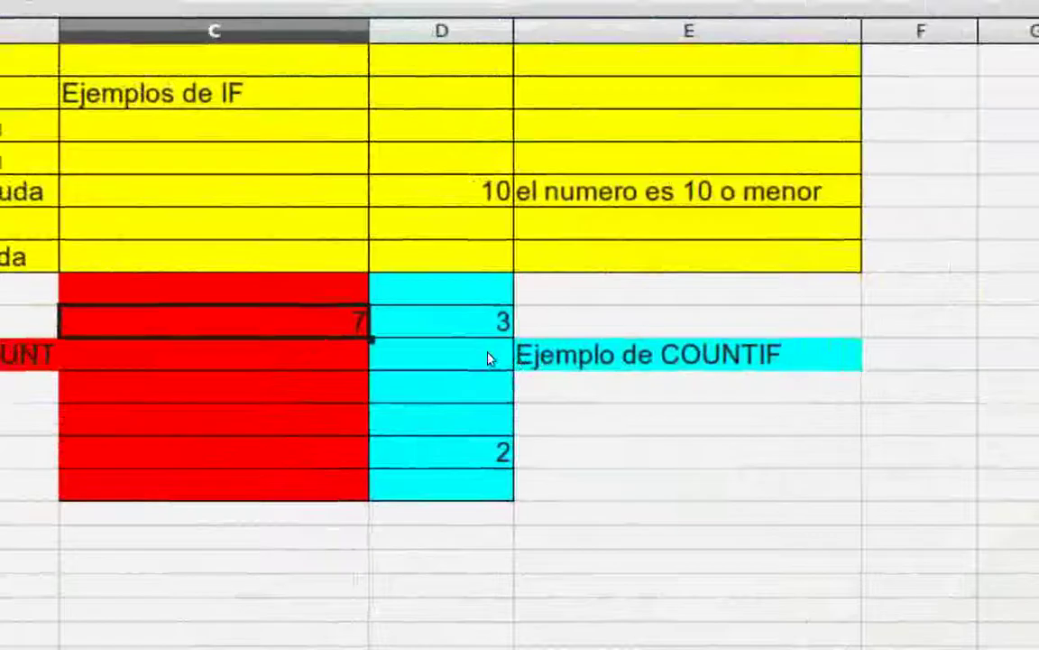
{"action": "left_click", "coordinate": [478, 330]}
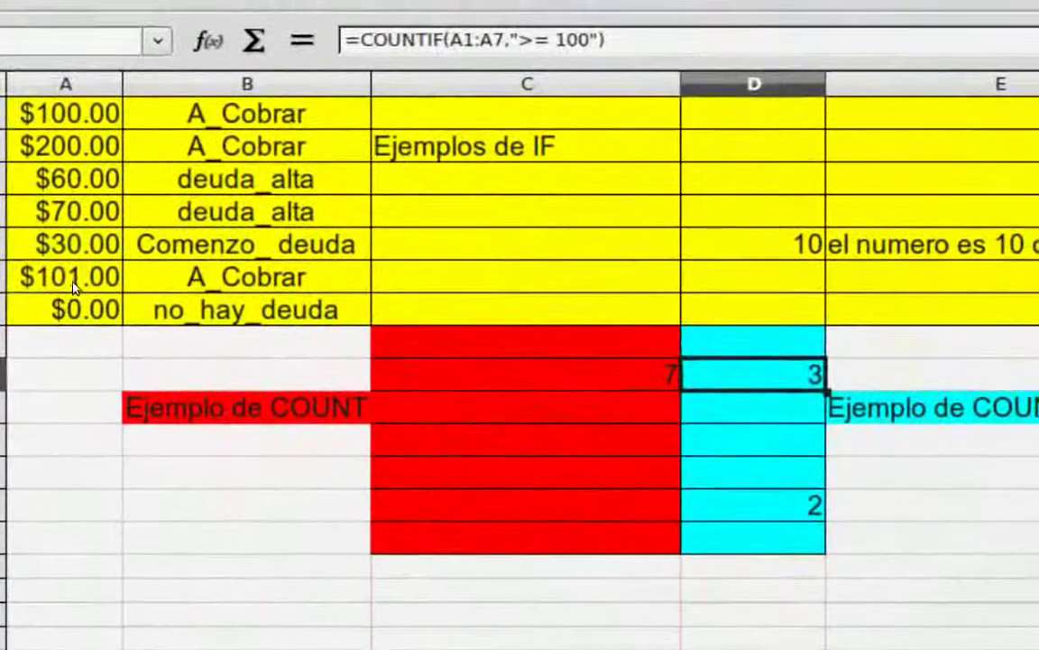
Change the A6 amount to 99 and check the COUNTIF result.
{"action": "double_click", "coordinate": [74, 285]}
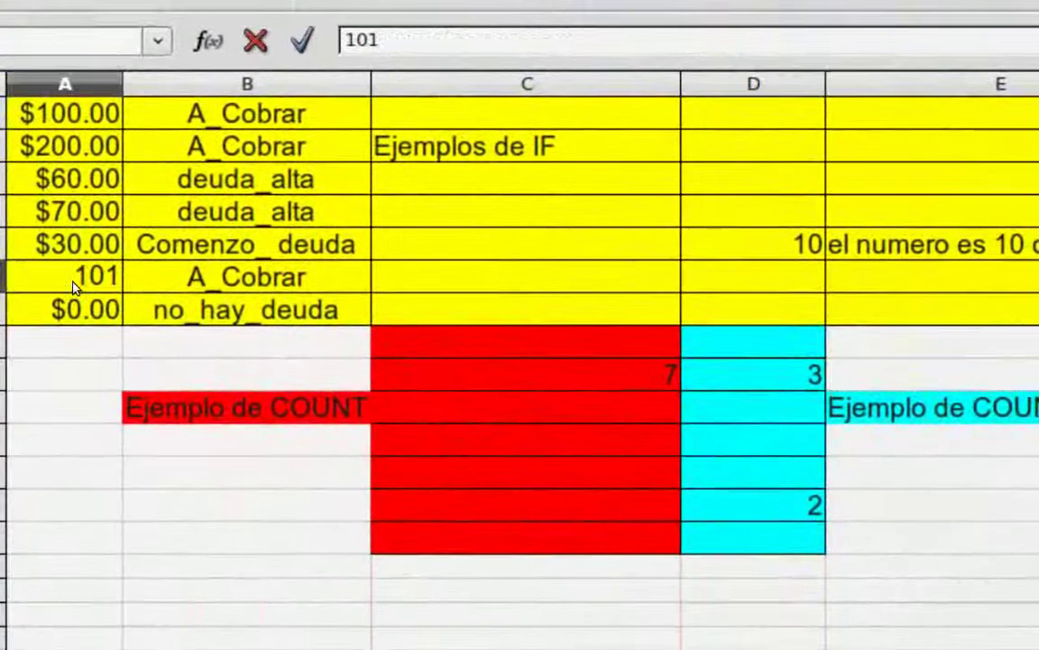
{"action": "left_click", "coordinate": [72, 246]}
{"action": "double_click", "coordinate": [76, 281]}
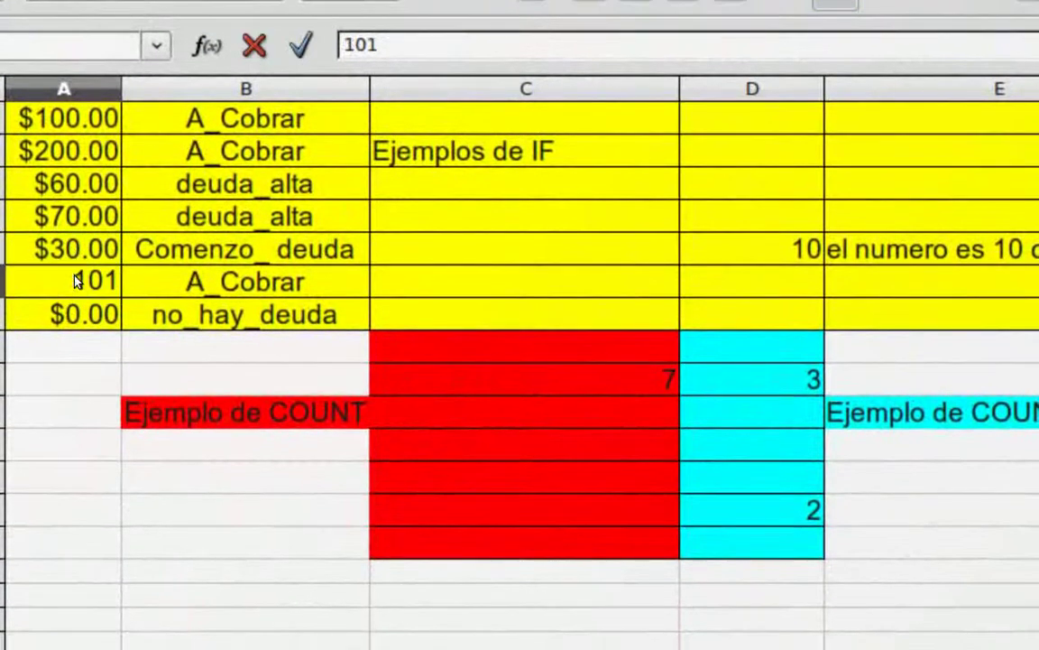
{"action": "key", "text": "BackSpace"}
{"action": "key", "text": "BackSpace"}
{"action": "key", "text": "BackSpace"}
{"action": "type", "text": "99"}
{"action": "key", "text": "Return"}
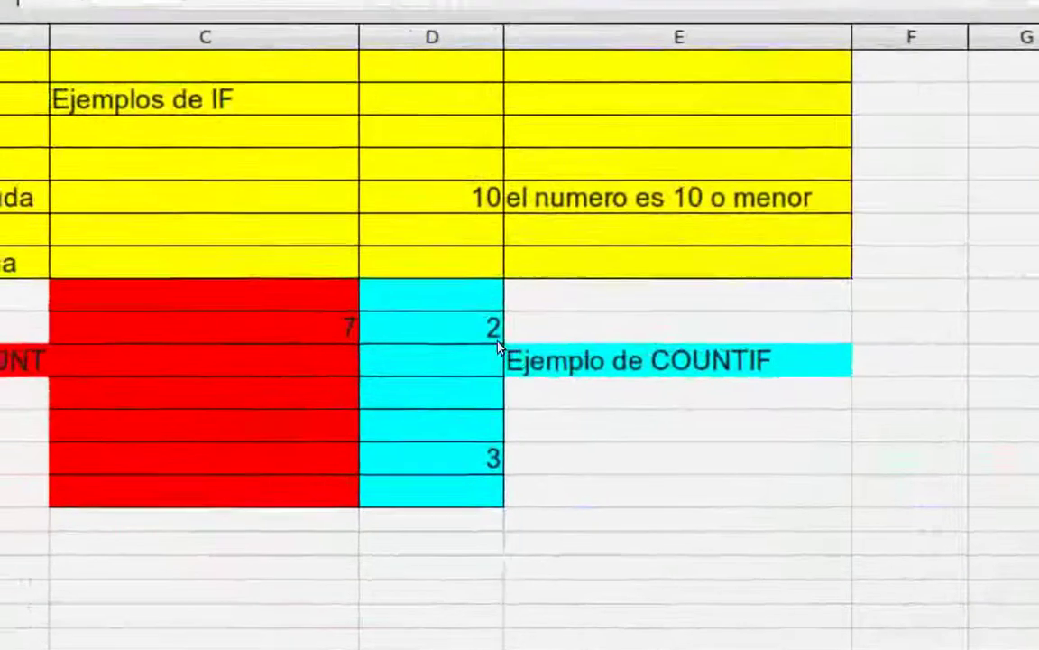
{"action": "left_click", "coordinate": [455, 307]}
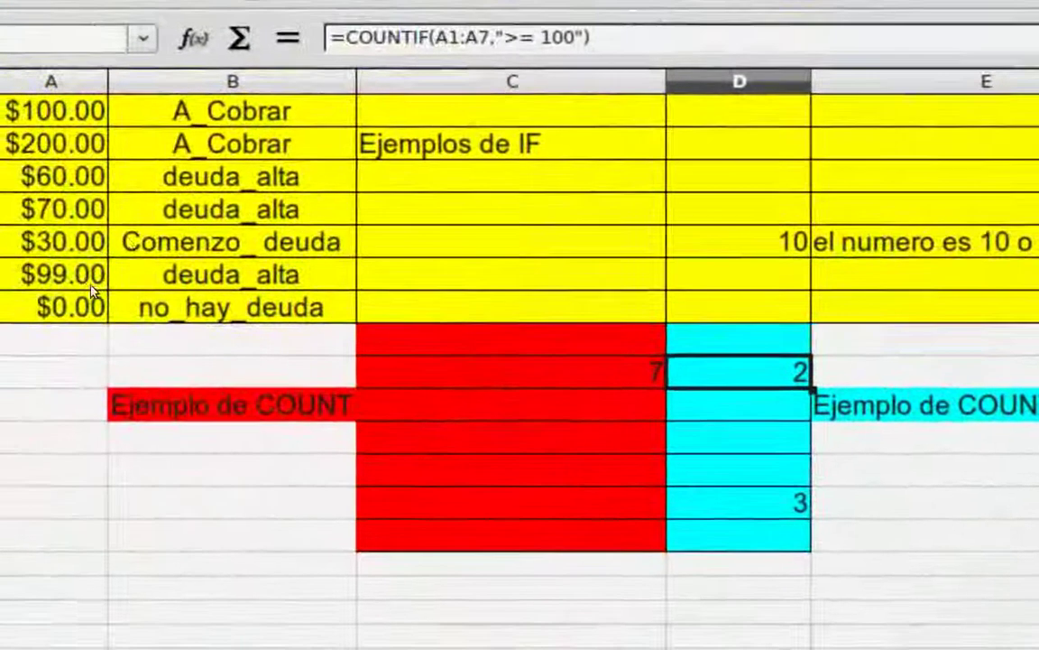
Change A6 to 101 and review the '>= 100' and deuda_alta COUNTIF formulas.
{"action": "double_click", "coordinate": [43, 306]}
{"action": "key", "text": "Delete"}
{"action": "key", "text": "Delete"}
{"action": "type", "text": "01"}
{"action": "key", "text": "Return"}
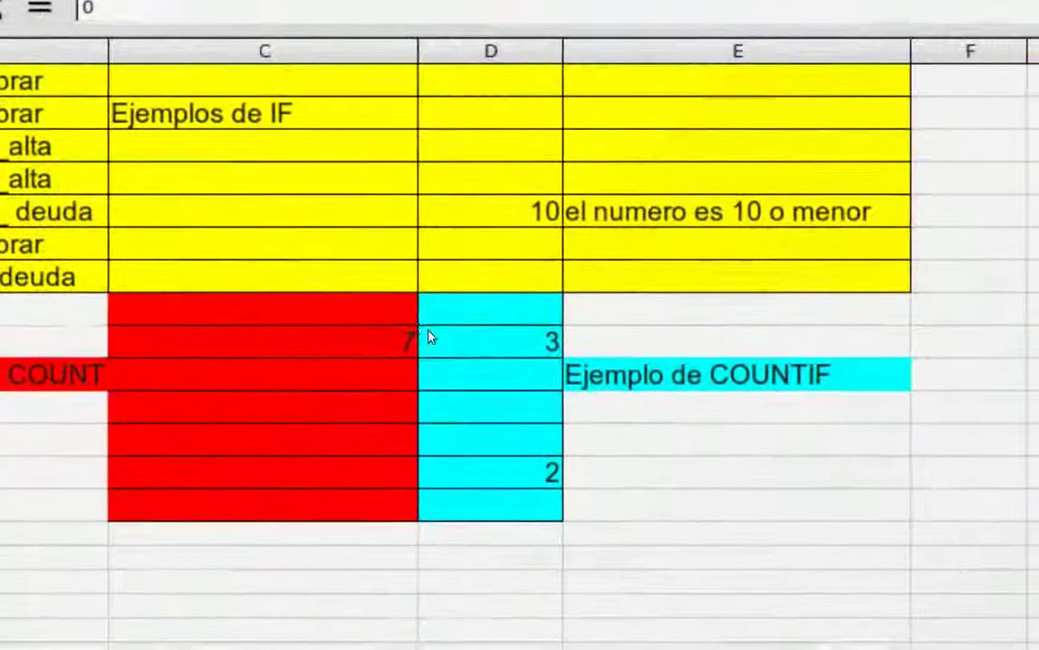
{"action": "left_click", "coordinate": [509, 424]}
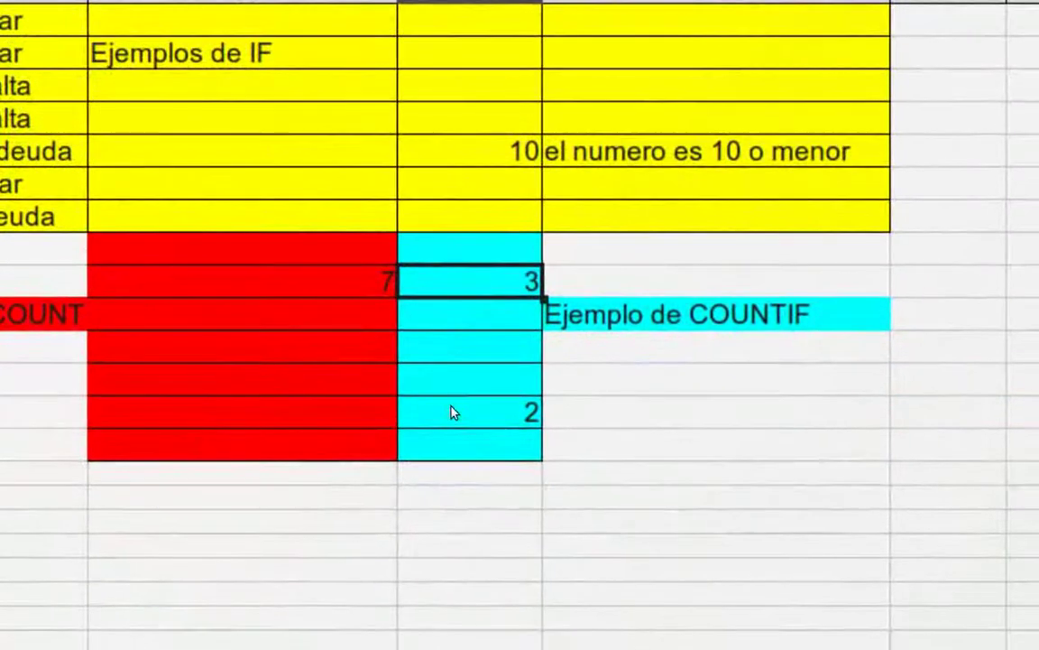
{"action": "left_click", "coordinate": [453, 413]}
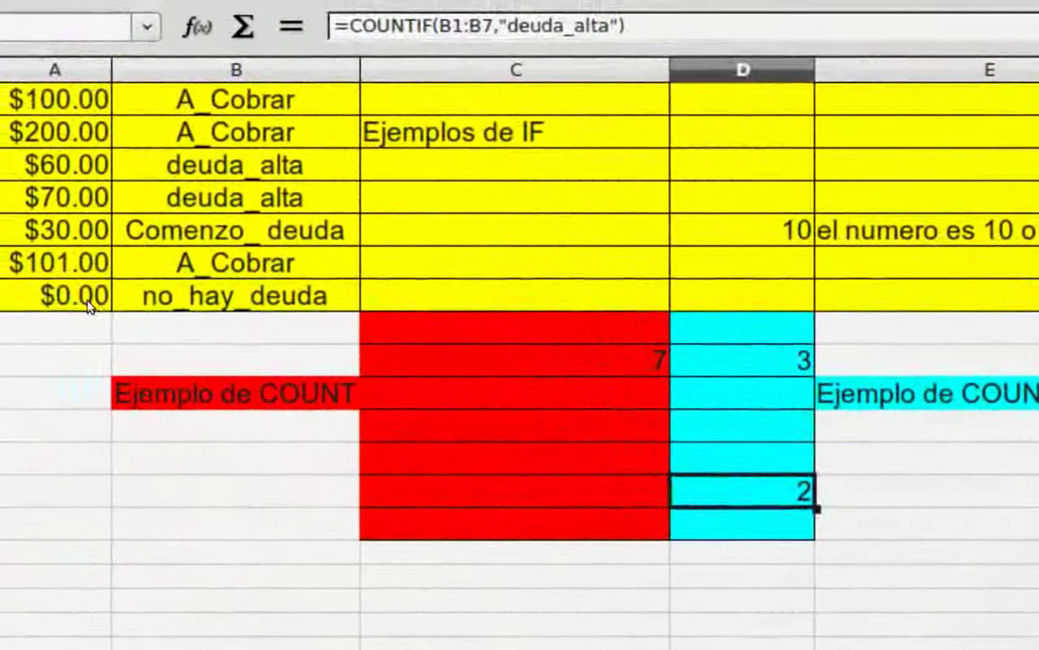
{"action": "double_click", "coordinate": [89, 307]}
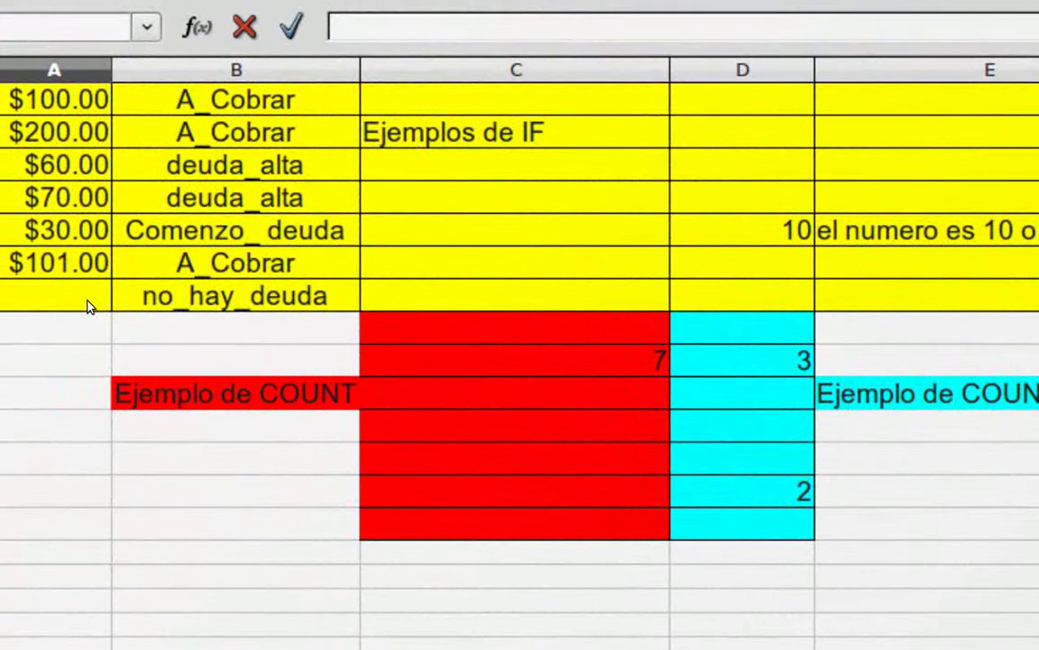
{"action": "type", "text": "20"}
{"action": "key", "text": "Return"}
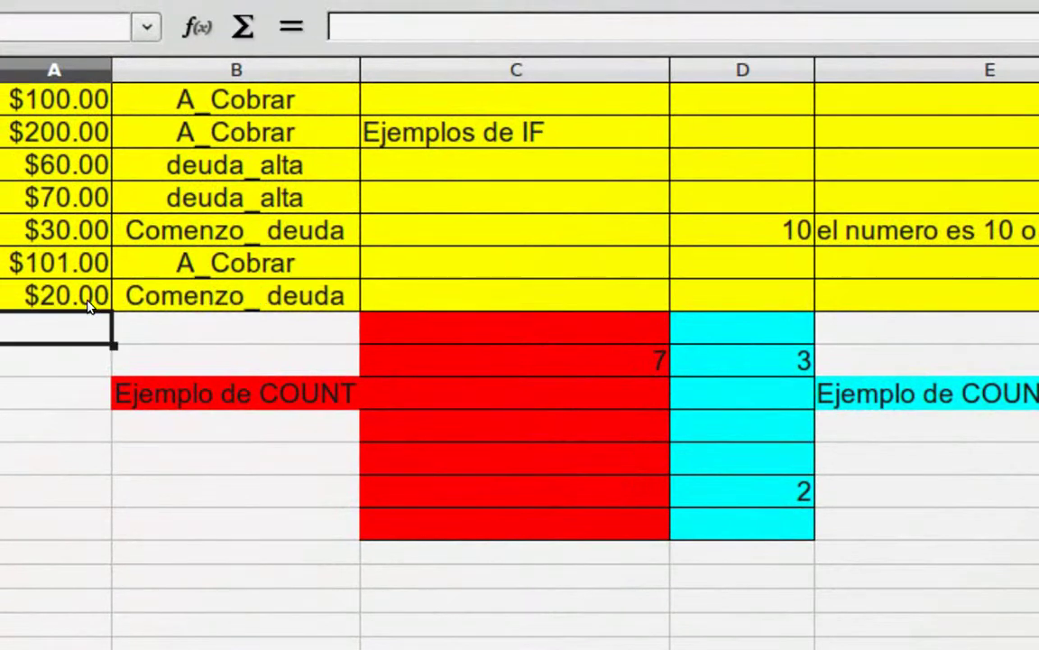
{"action": "double_click", "coordinate": [79, 298]}
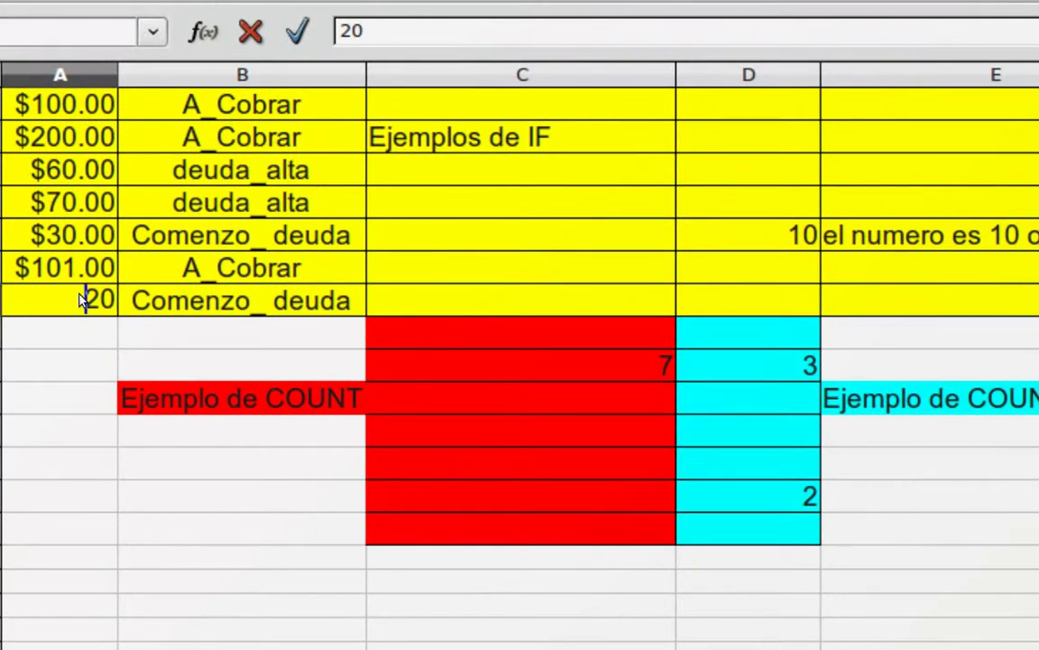
{"action": "key", "text": "BackSpace"}
{"action": "key", "text": "BackSpace"}
{"action": "key", "text": "Return"}
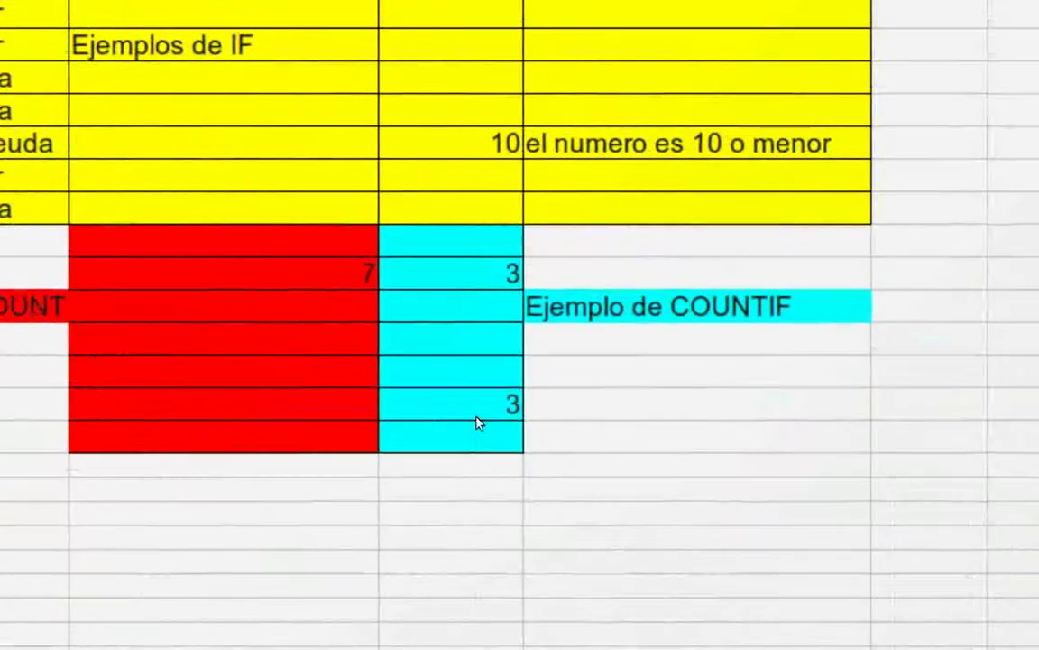
{"action": "left_click", "coordinate": [477, 420]}
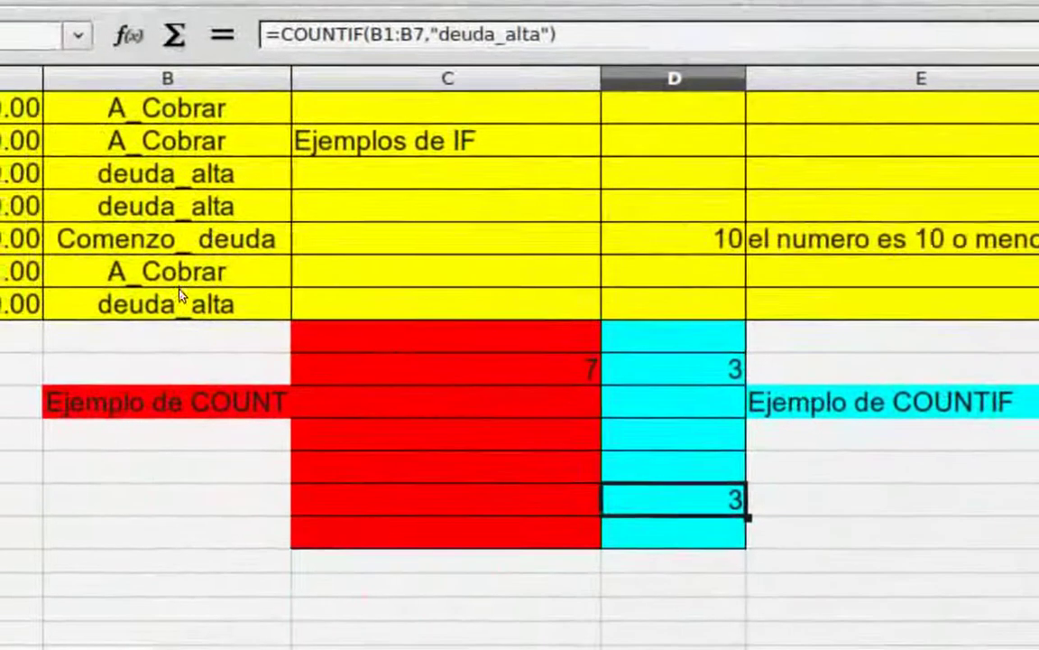
{"action": "double_click", "coordinate": [72, 305]}
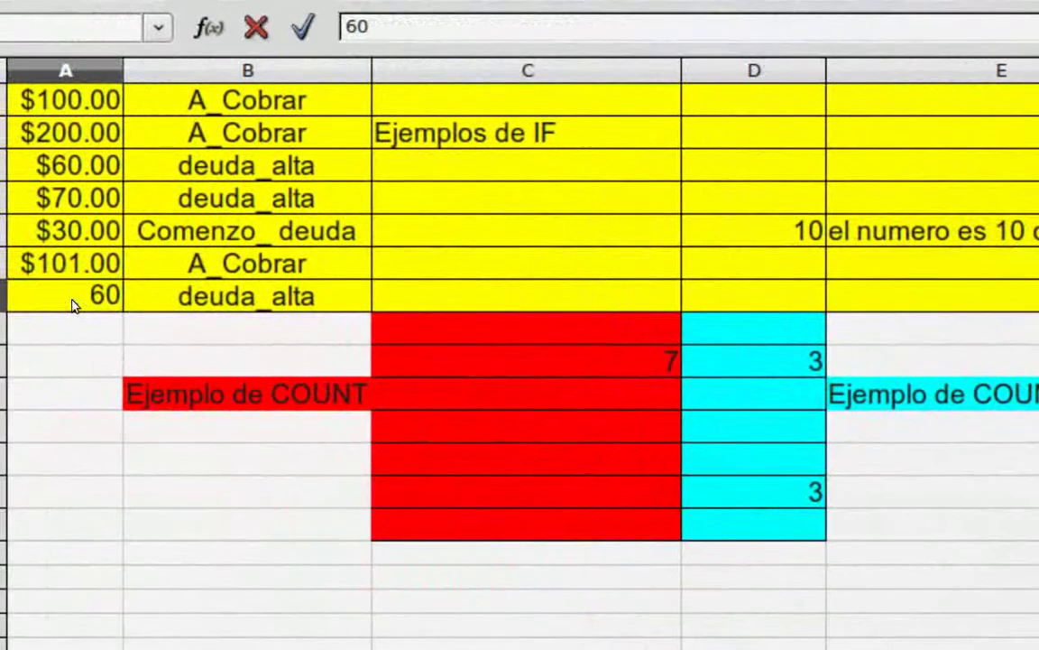
{"action": "key", "text": "Return"}
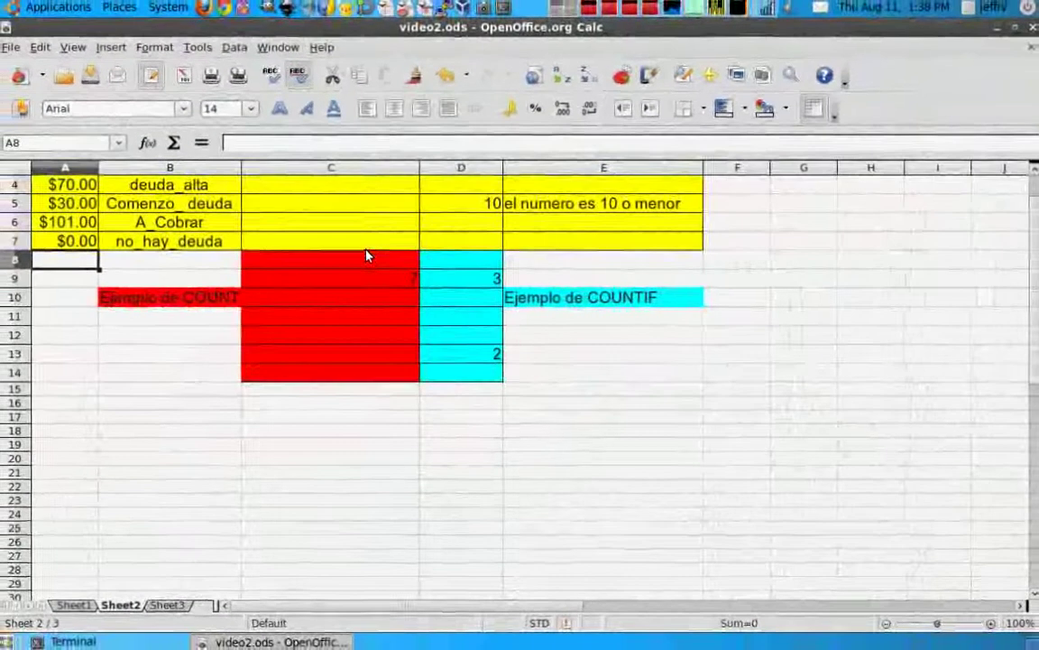
Review the IF, COUNT and both COUNTIF formulas, then return to Sheet1.
{"action": "left_click", "coordinate": [541, 203]}
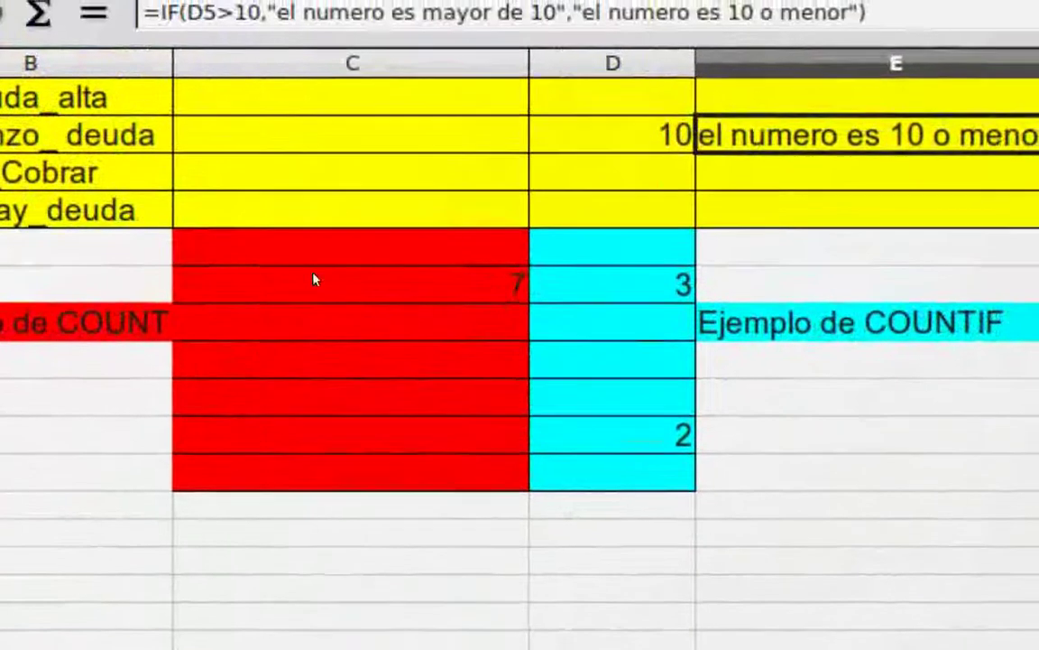
{"action": "left_click", "coordinate": [314, 280]}
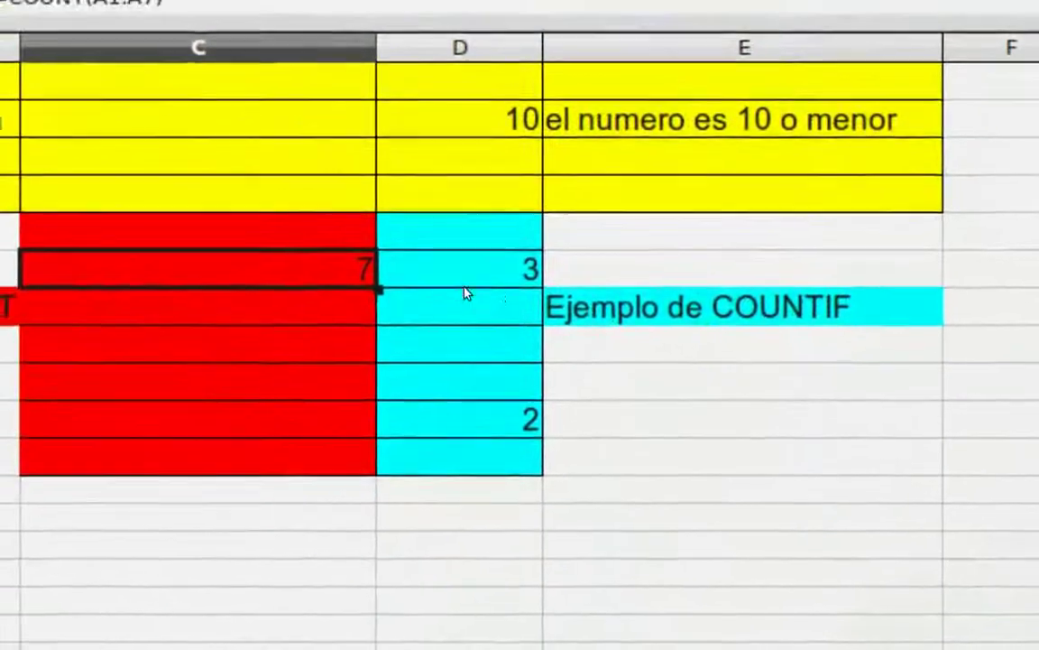
{"action": "left_click", "coordinate": [465, 287]}
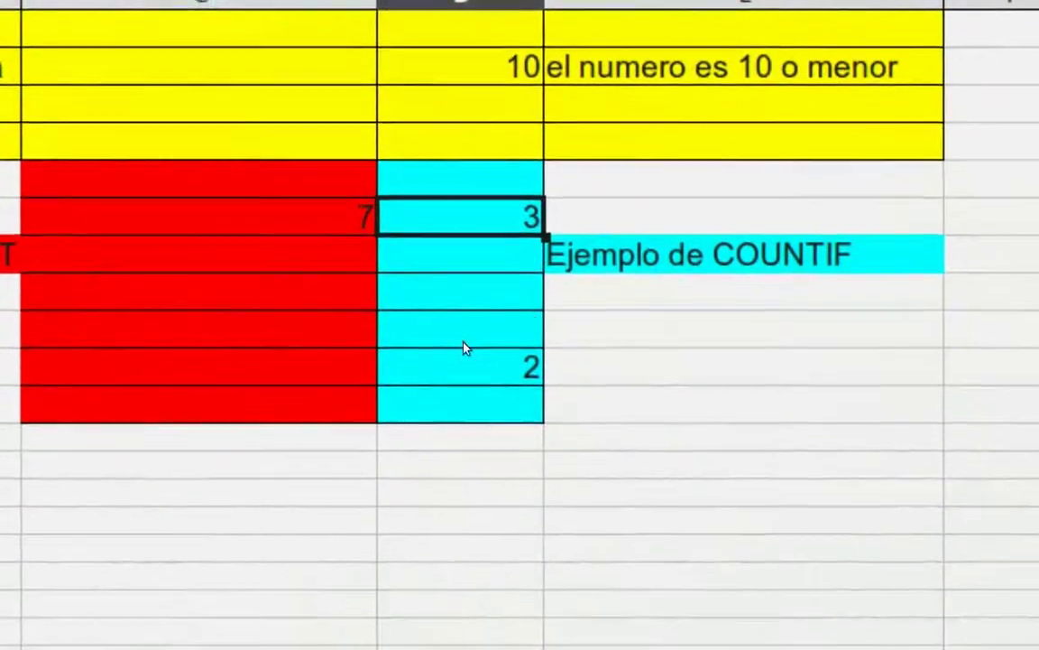
{"action": "left_click", "coordinate": [565, 556]}
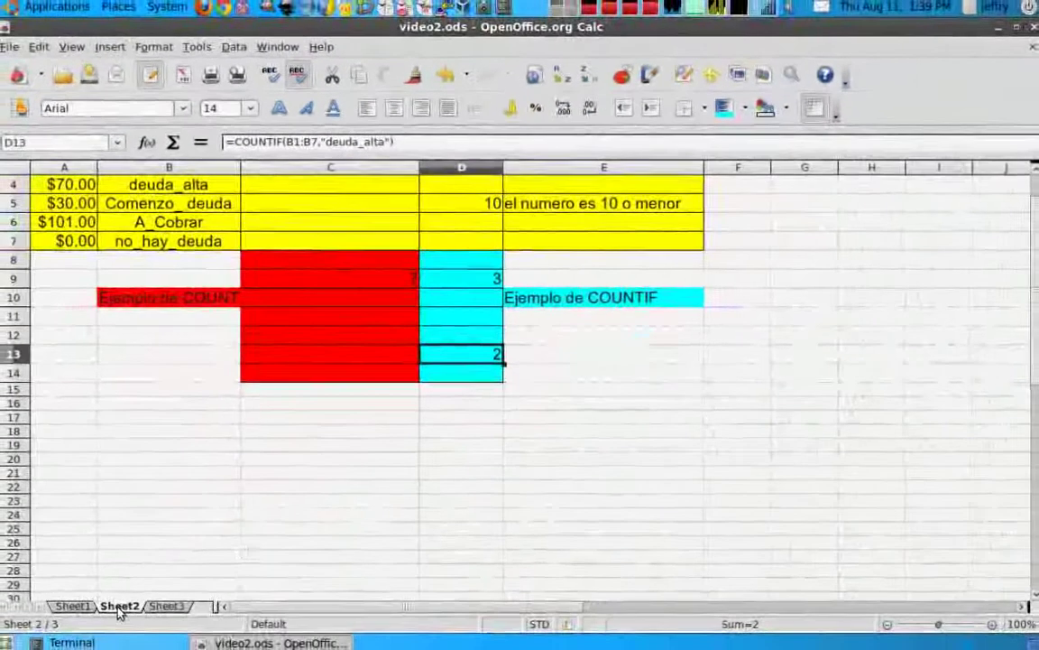
{"action": "left_click", "coordinate": [78, 606]}
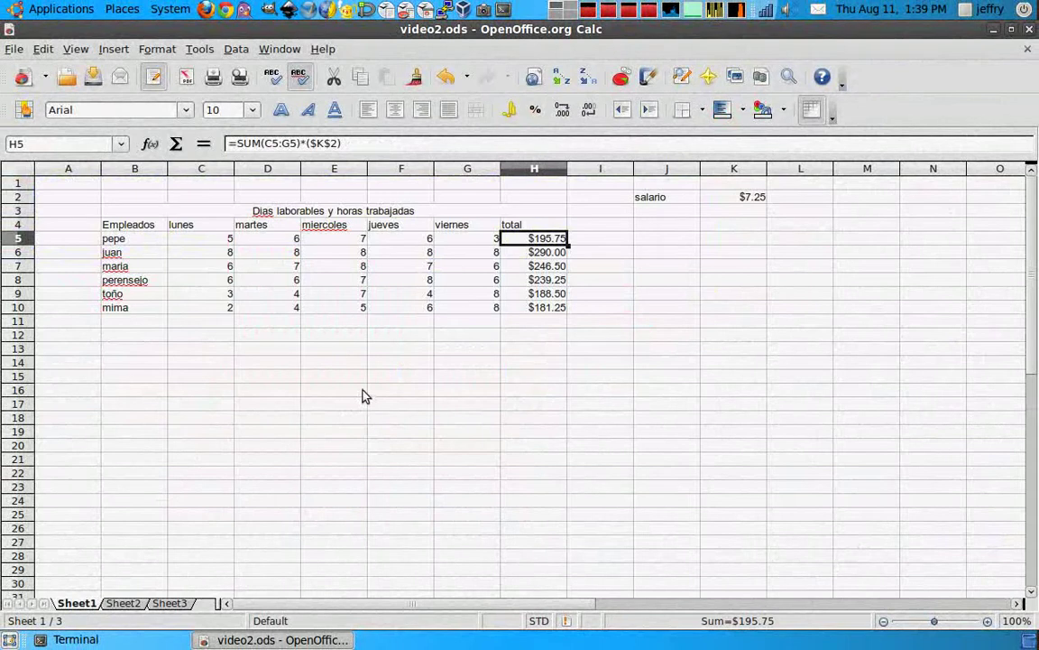
Select B4:G10, the employee names and weekday hours without the totals.
{"action": "left_click", "coordinate": [610, 340]}
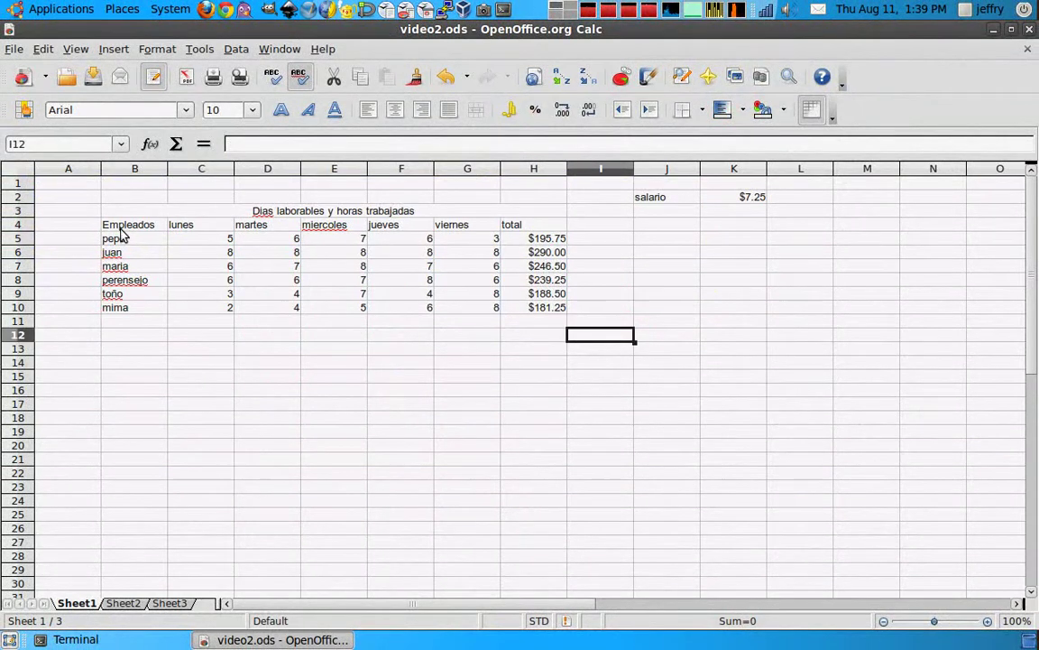
{"action": "left_click_drag", "start_coordinate": [120, 229], "coordinate": [460, 312]}
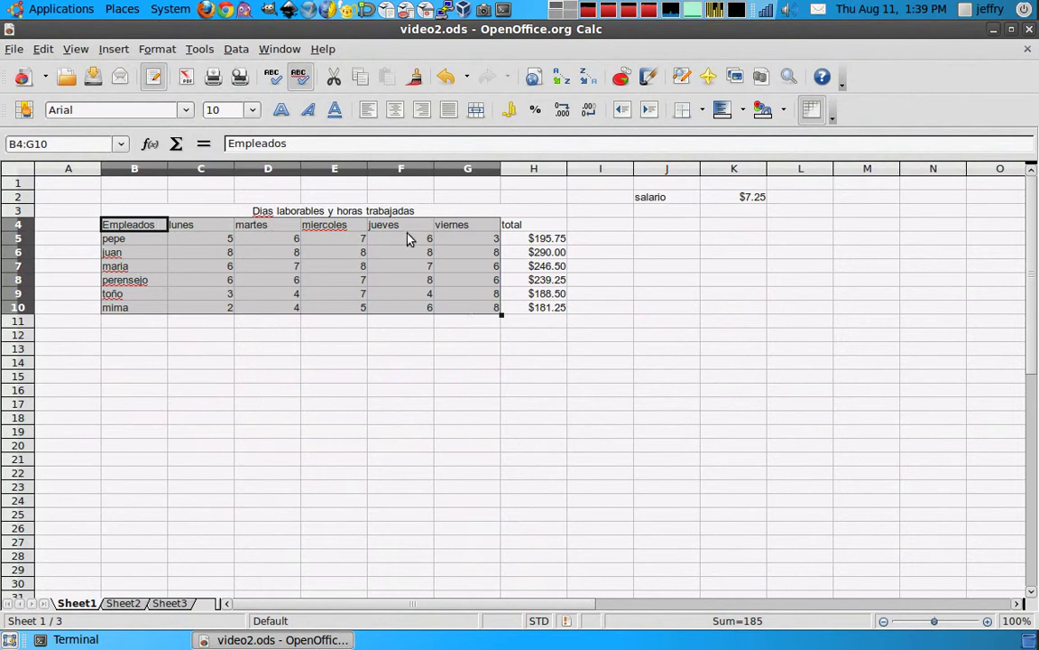
{"action": "left_click", "coordinate": [115, 49]}
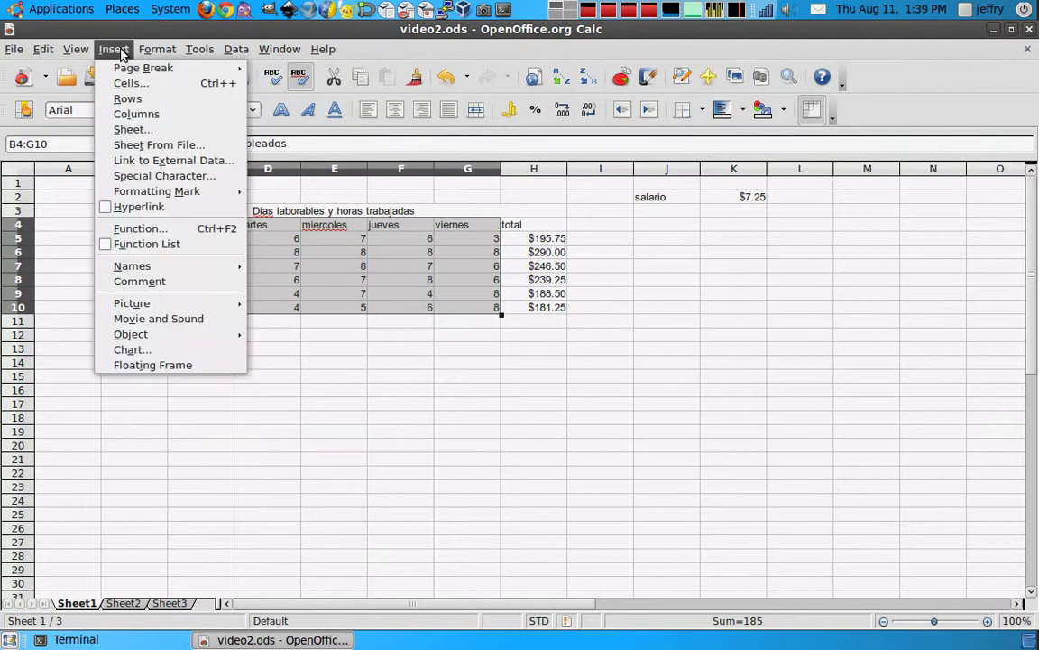
{"action": "left_click", "coordinate": [153, 354]}
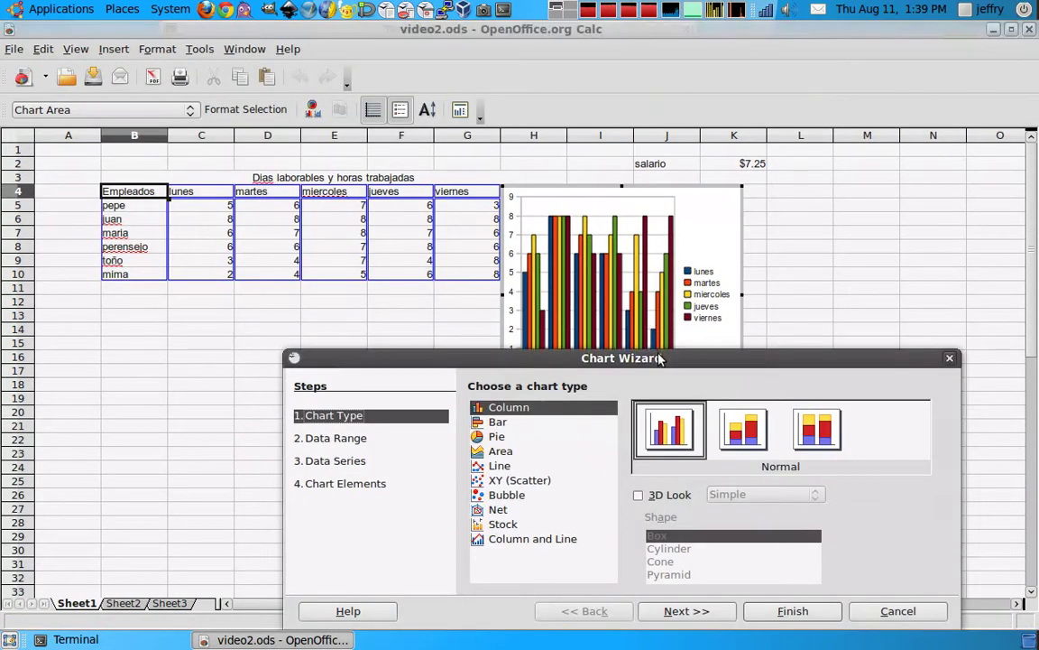
{"action": "left_click_drag", "start_coordinate": [660, 358], "coordinate": [619, 302]}
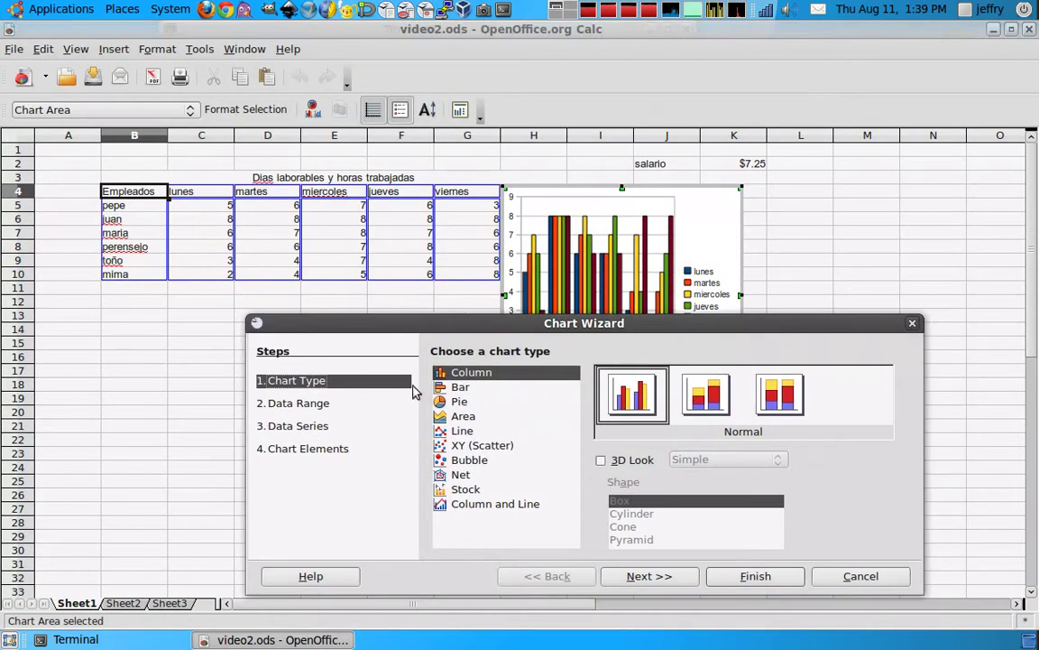
{"action": "left_click", "coordinate": [911, 327]}
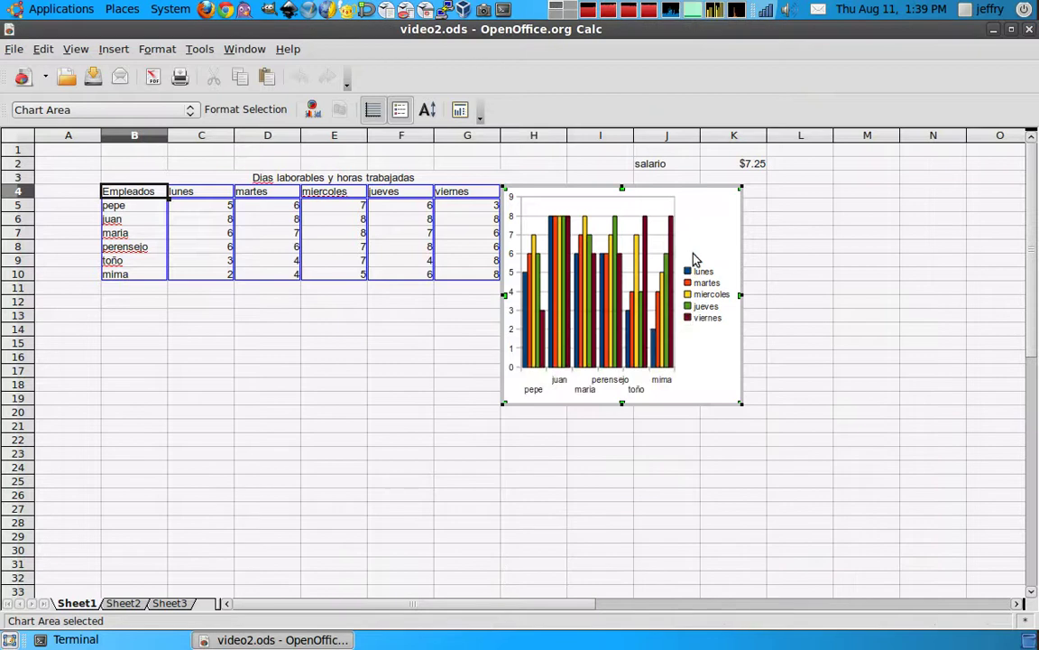
{"action": "left_click_drag", "start_coordinate": [142, 231], "coordinate": [494, 309]}
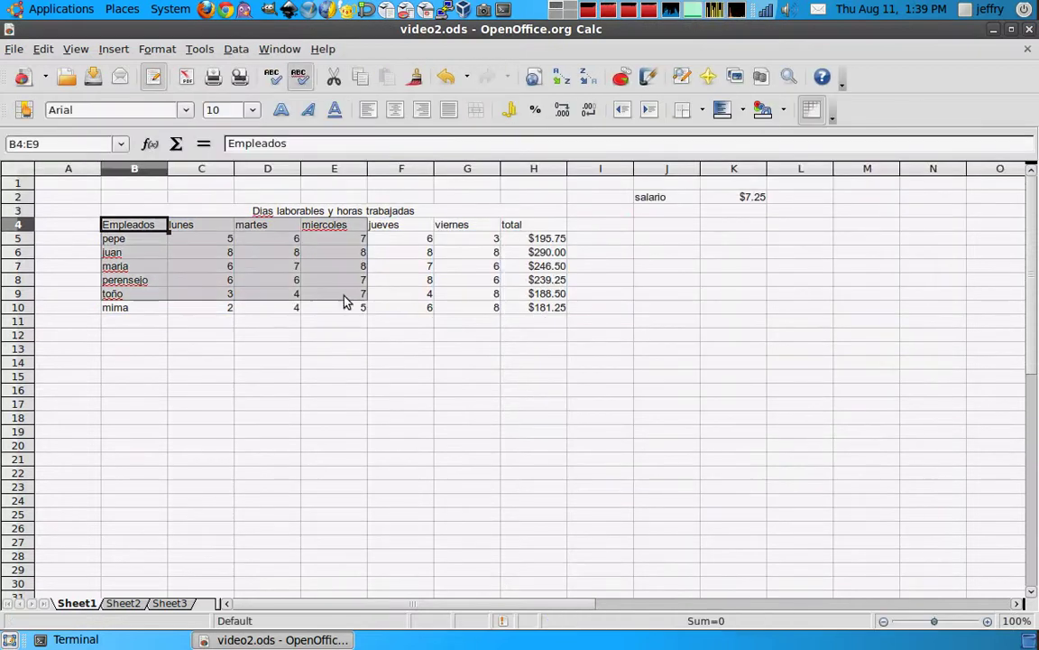
Start a column chart from the selected hours and turn on 3D Look.
{"action": "left_click", "coordinate": [624, 81]}
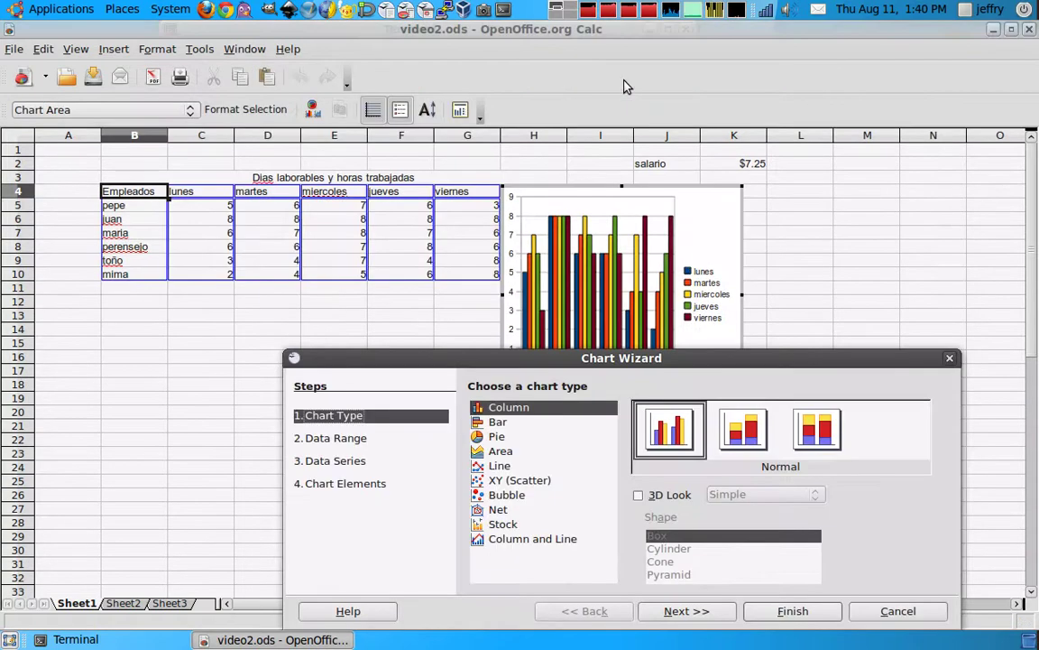
{"action": "left_click_drag", "start_coordinate": [550, 359], "coordinate": [516, 281]}
{"action": "mouse_move", "coordinate": [479, 334]}
{"action": "left_mouse_down"}
{"action": "mouse_move", "coordinate": [483, 368]}
{"action": "mouse_move", "coordinate": [487, 318]}
{"action": "left_mouse_up"}
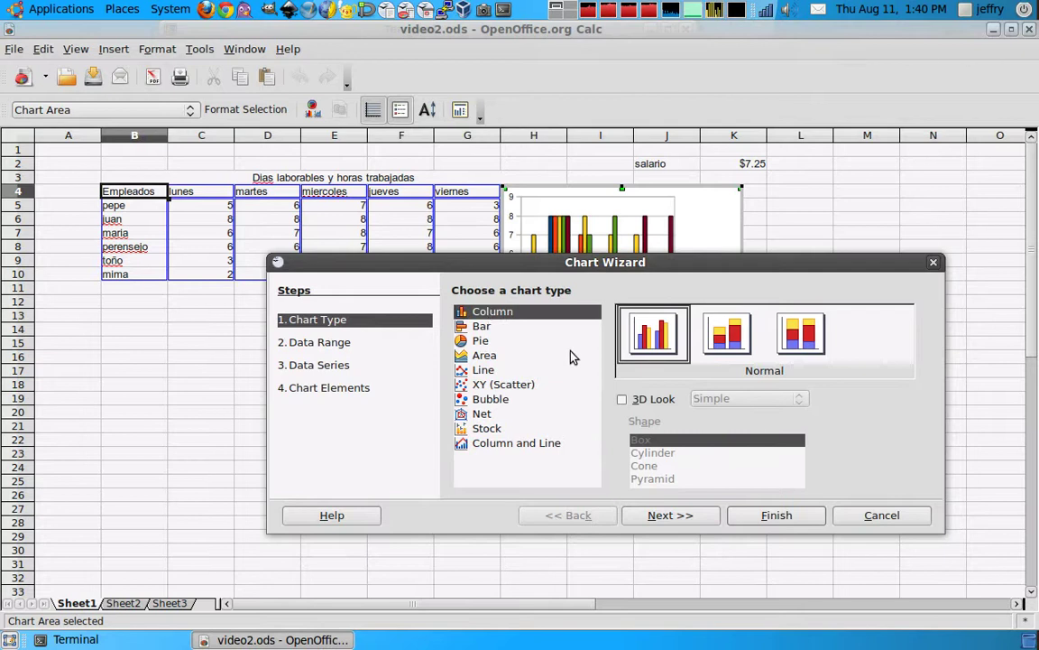
{"action": "left_click", "coordinate": [636, 400]}
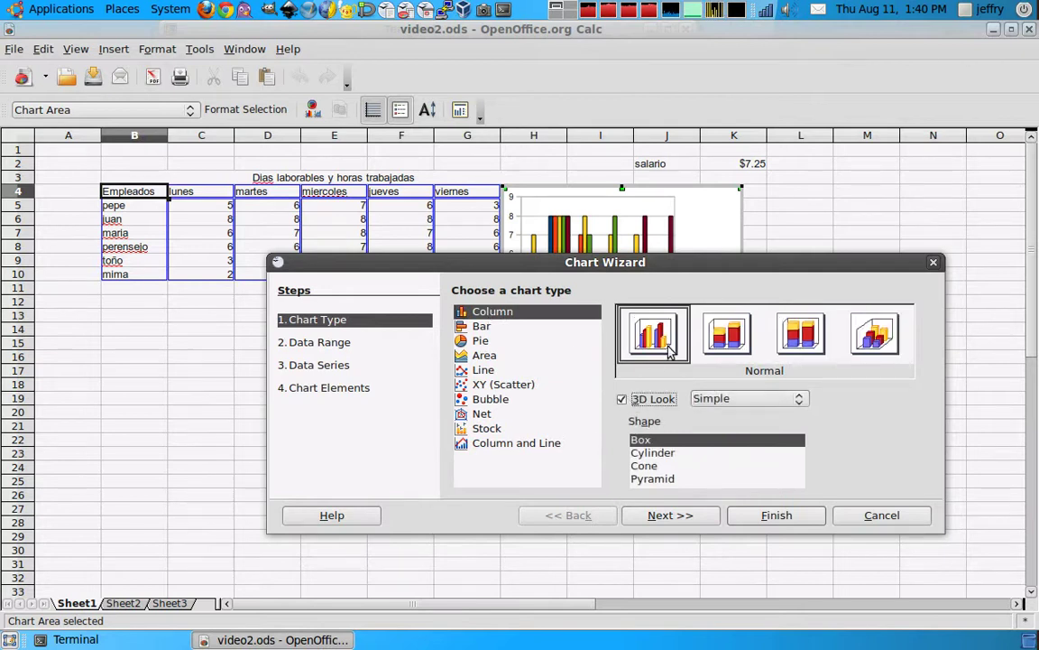
{"action": "left_click_drag", "start_coordinate": [678, 268], "coordinate": [693, 334]}
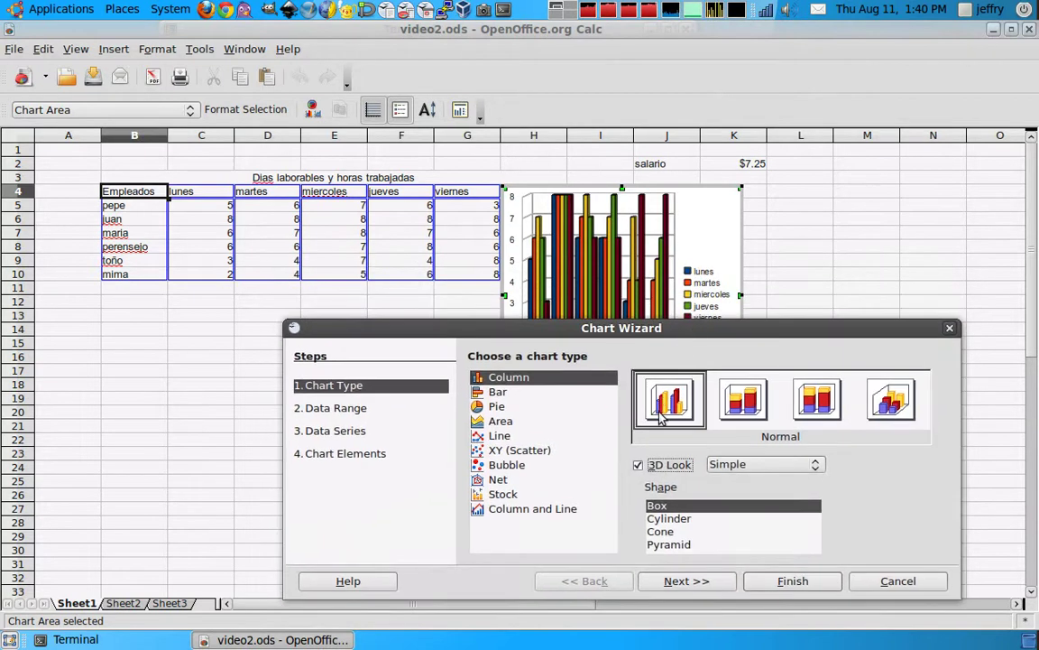
Give the columns a cylinder shape, keep the Simple 3D style, and finish.
{"action": "left_click", "coordinate": [658, 519]}
{"action": "left_click", "coordinate": [663, 544]}
{"action": "left_click", "coordinate": [663, 520]}
{"action": "left_click", "coordinate": [660, 531]}
{"action": "left_click", "coordinate": [665, 546]}
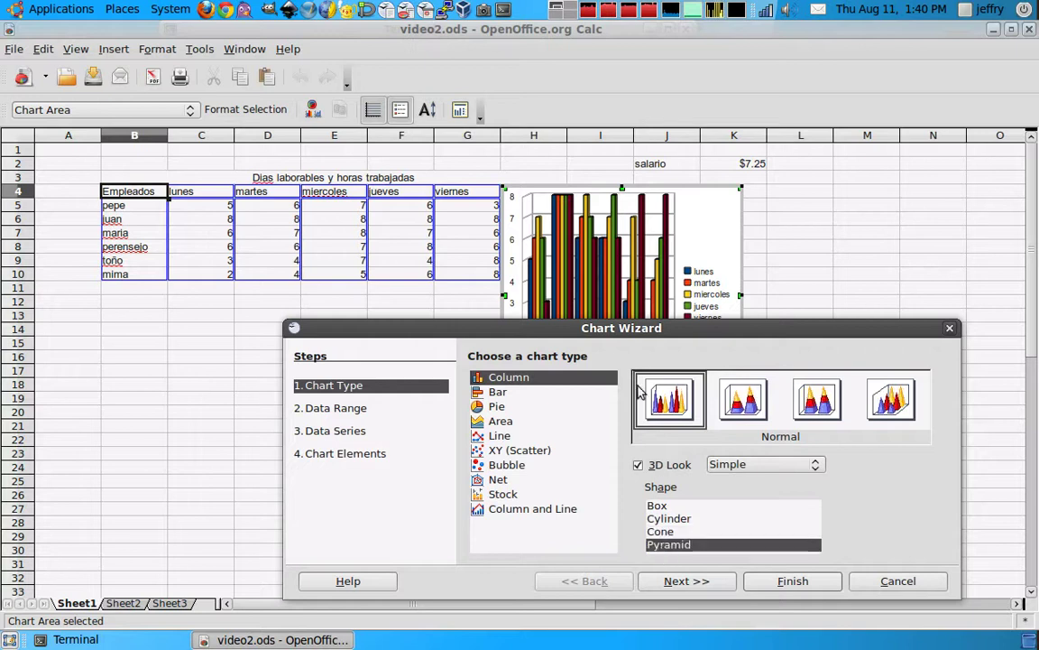
{"action": "left_click", "coordinate": [668, 518]}
{"action": "left_click", "coordinate": [720, 463]}
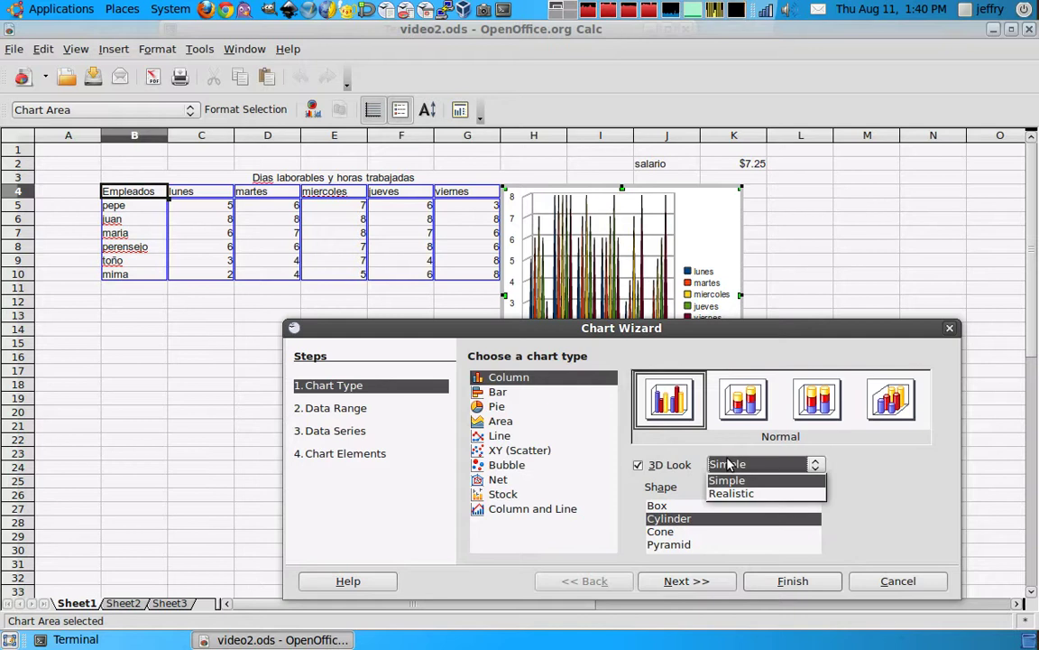
{"action": "left_click", "coordinate": [722, 458]}
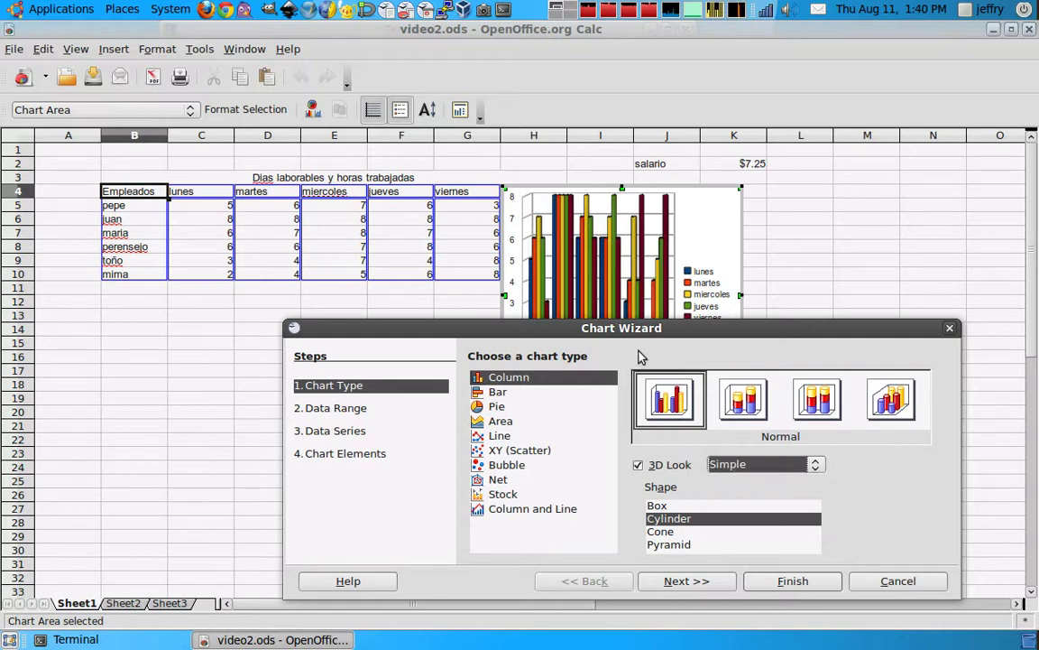
{"action": "left_click_drag", "start_coordinate": [621, 328], "coordinate": [551, 283]}
{"action": "left_click", "coordinate": [718, 544]}
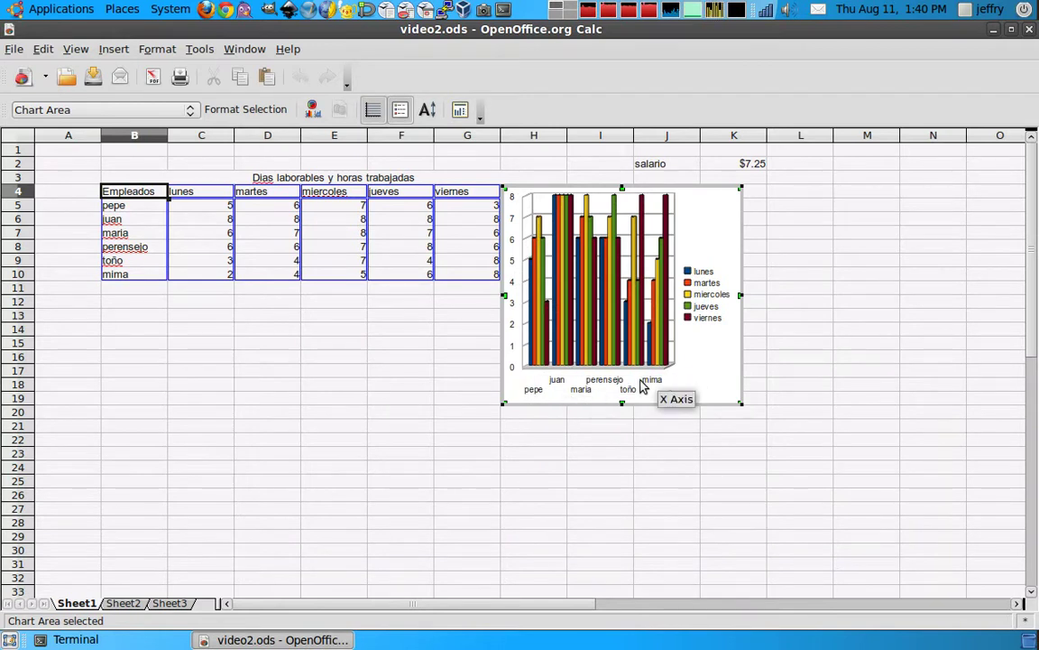
Drag the chart below the table to around C15 and exit chart editing.
{"action": "key", "text": "Escape"}
{"action": "left_click_drag", "start_coordinate": [701, 222], "coordinate": [403, 374]}
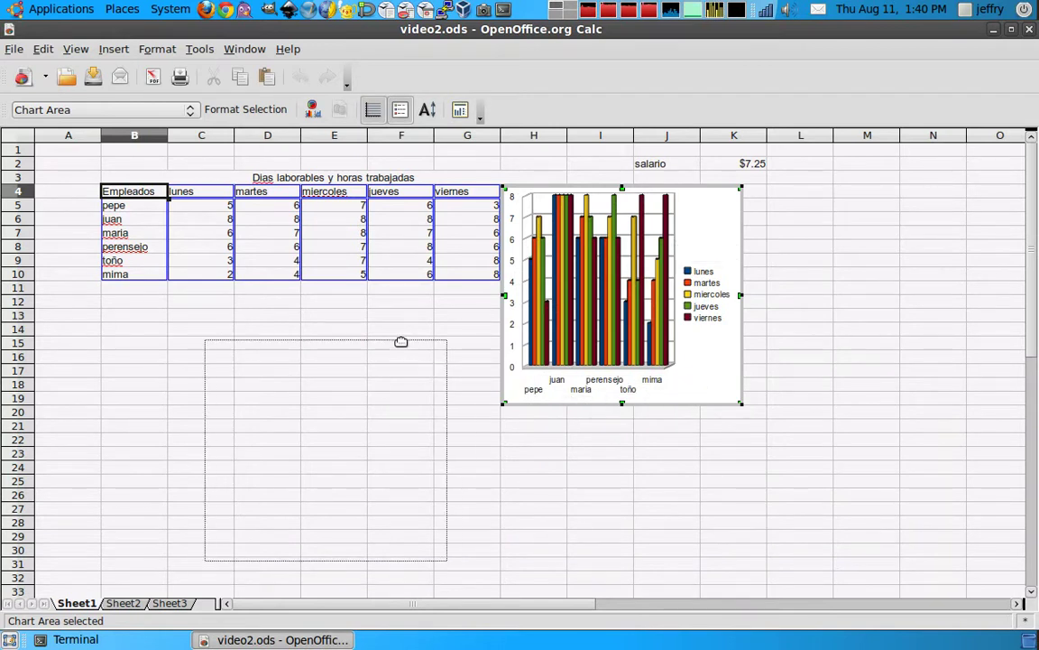
{"action": "left_click", "coordinate": [495, 412]}
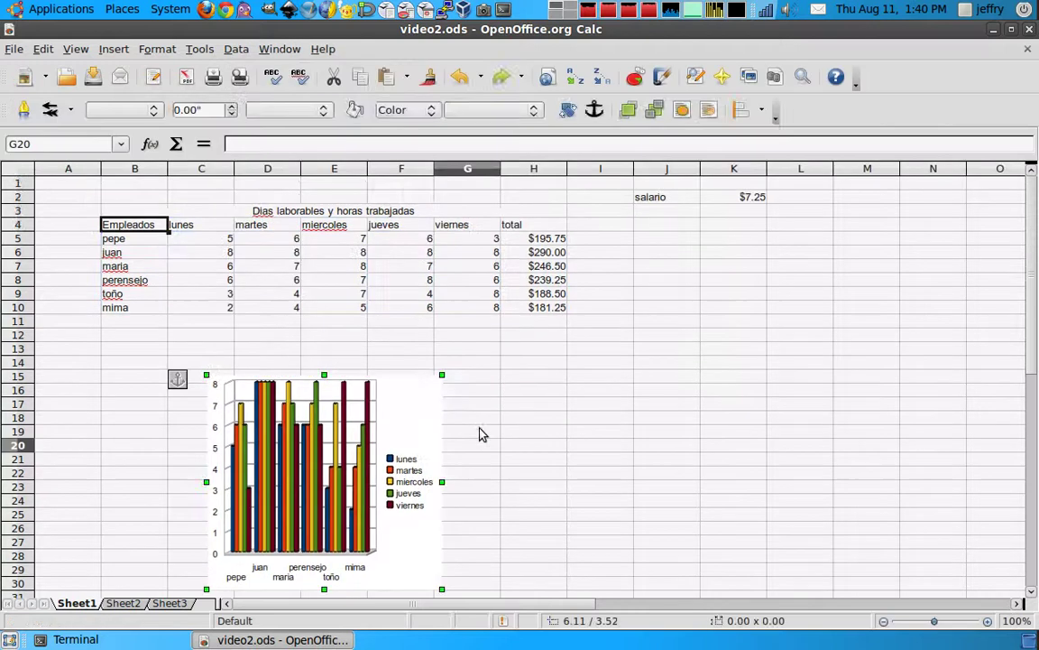
Check the chart's Position and Size settings, close them, and deselect the chart.
{"action": "right_click", "coordinate": [418, 321]}
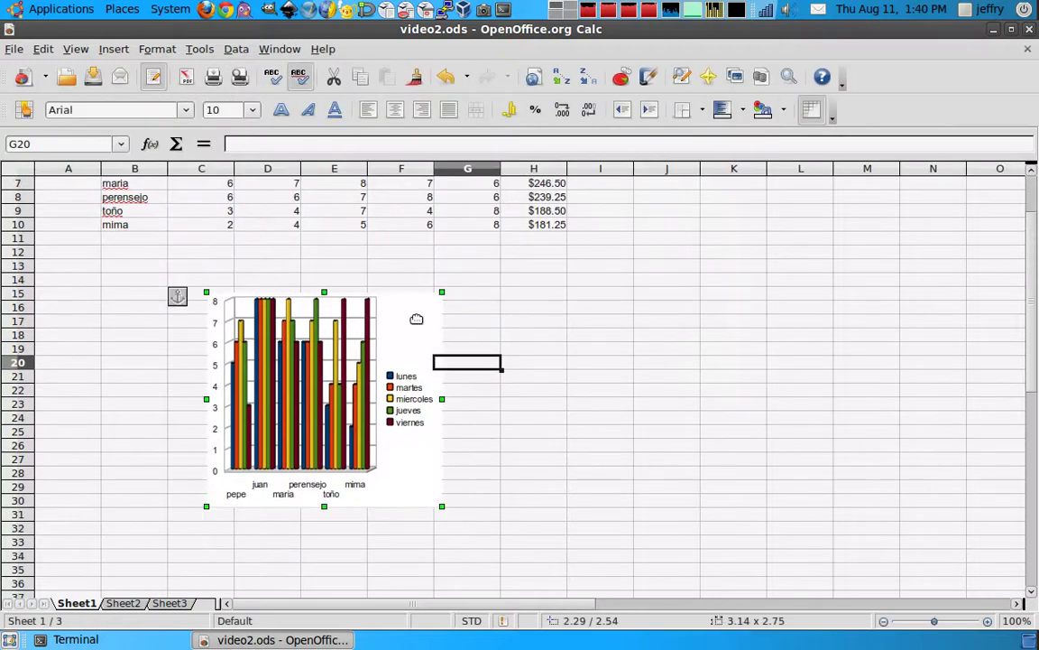
{"action": "left_click", "coordinate": [424, 326]}
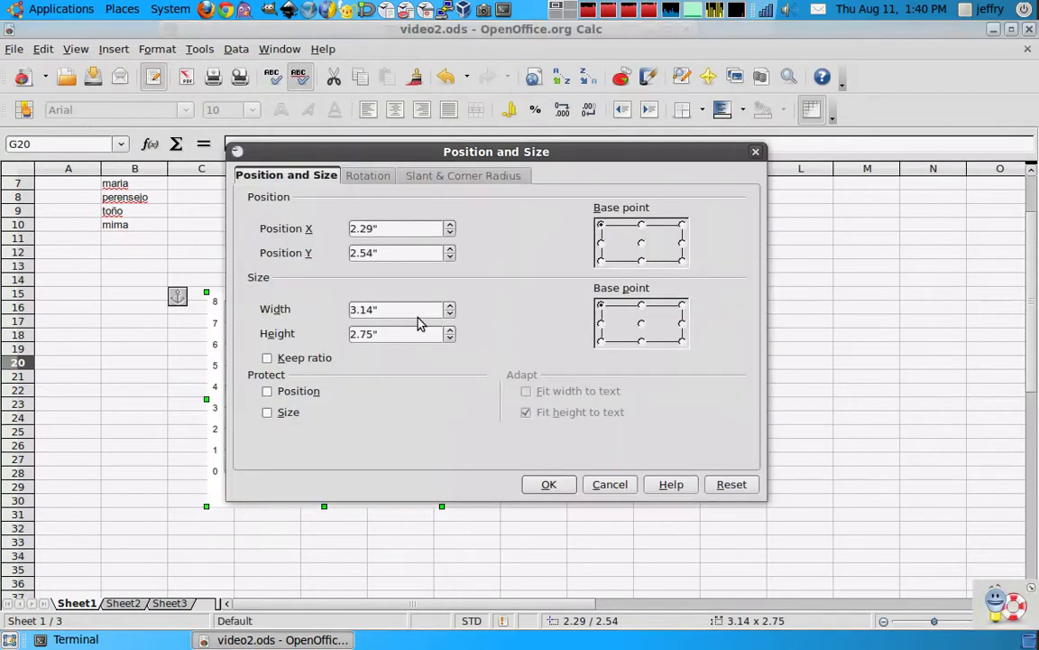
{"action": "left_click", "coordinate": [754, 154]}
{"action": "left_click", "coordinate": [532, 320]}
Put the hours chart into editing mode and call up its chart area's context menu.
{"action": "right_click", "coordinate": [408, 330]}
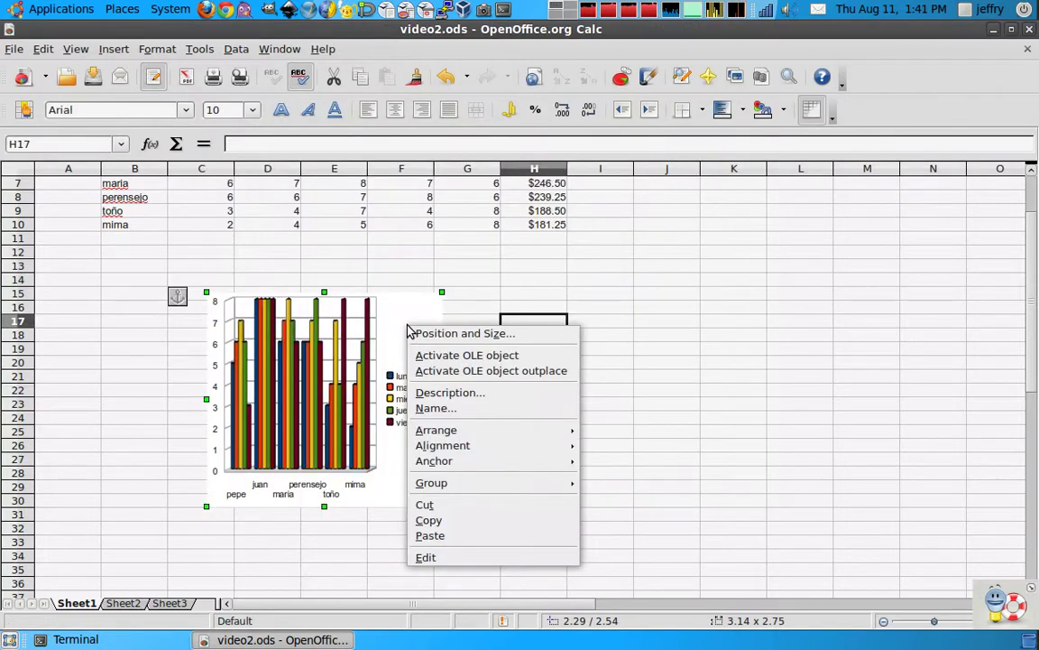
{"action": "right_click", "coordinate": [408, 330]}
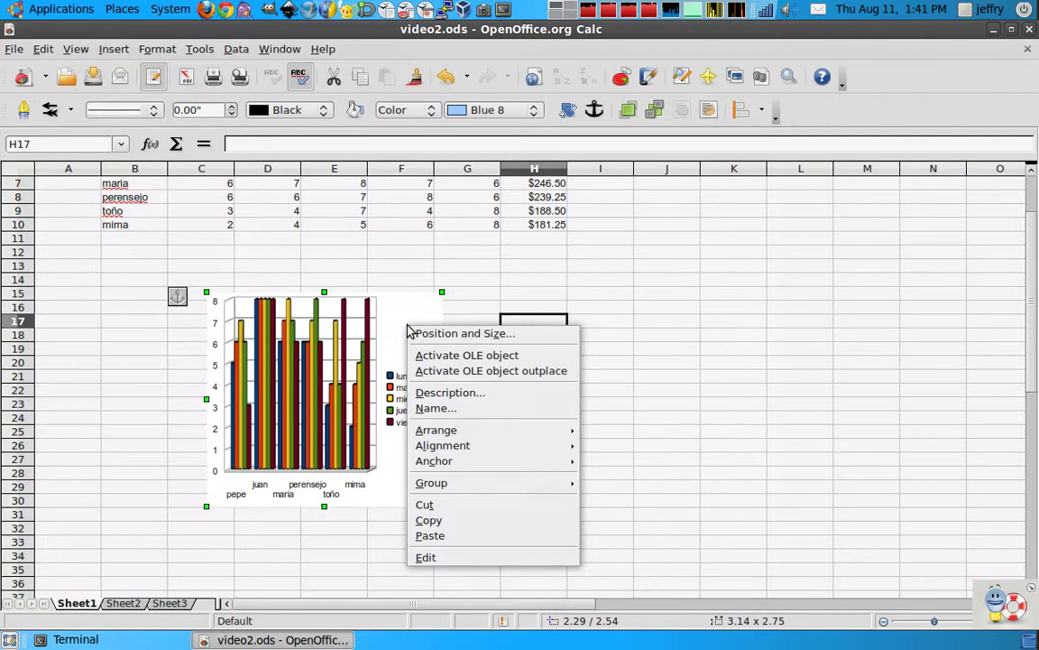
{"action": "left_click", "coordinate": [150, 359]}
{"action": "left_click", "coordinate": [163, 349]}
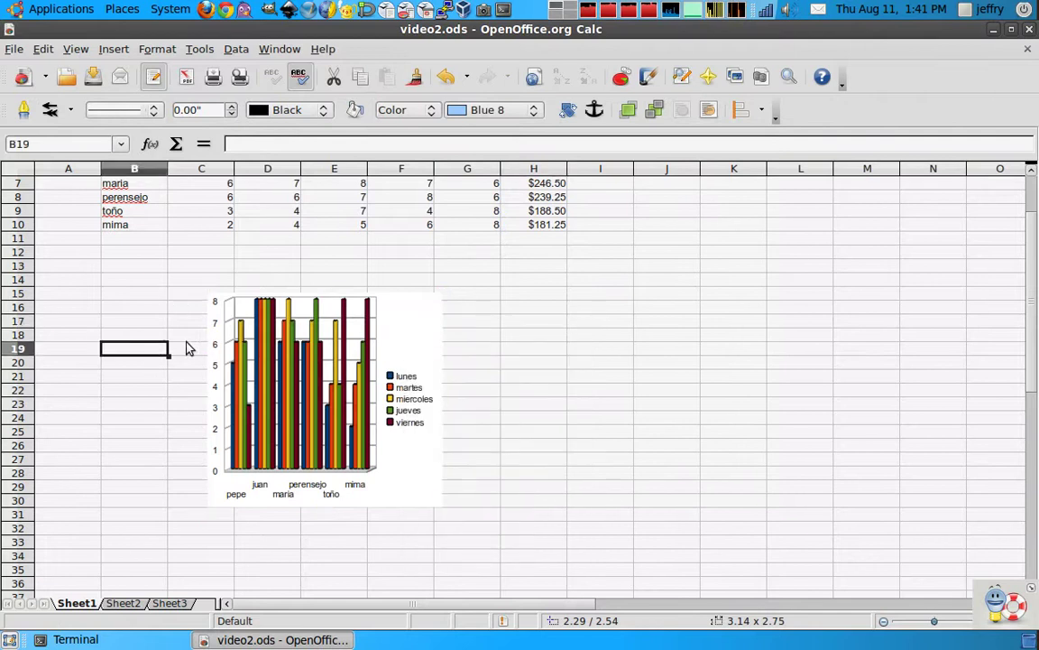
{"action": "right_click", "coordinate": [403, 307]}
{"action": "right_click", "coordinate": [407, 330]}
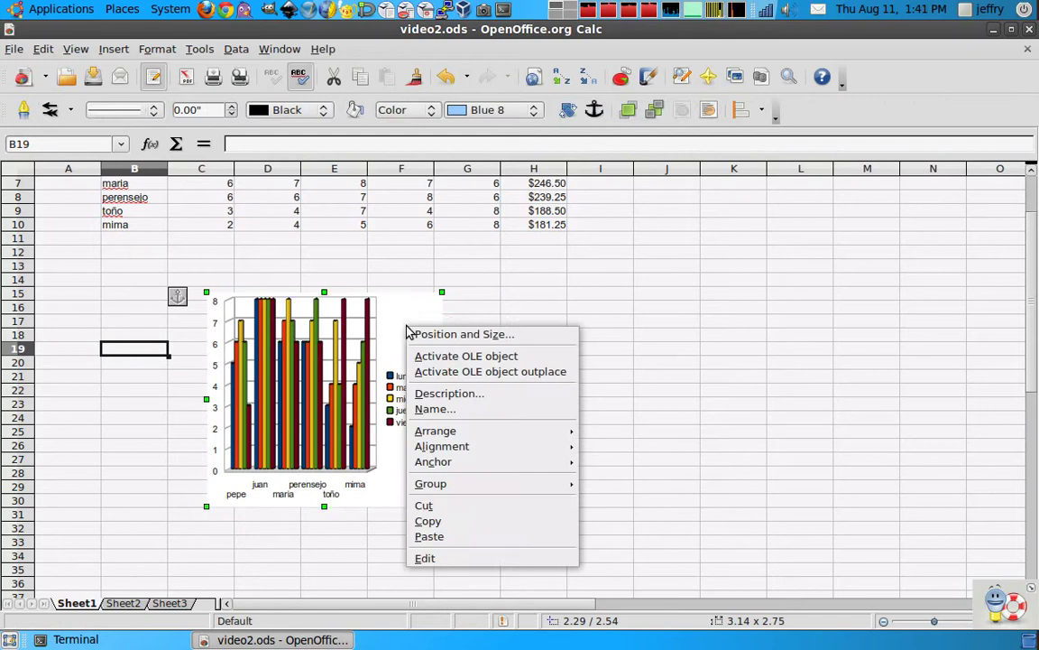
{"action": "left_click", "coordinate": [405, 327]}
{"action": "double_click", "coordinate": [405, 325]}
{"action": "right_click", "coordinate": [406, 329]}
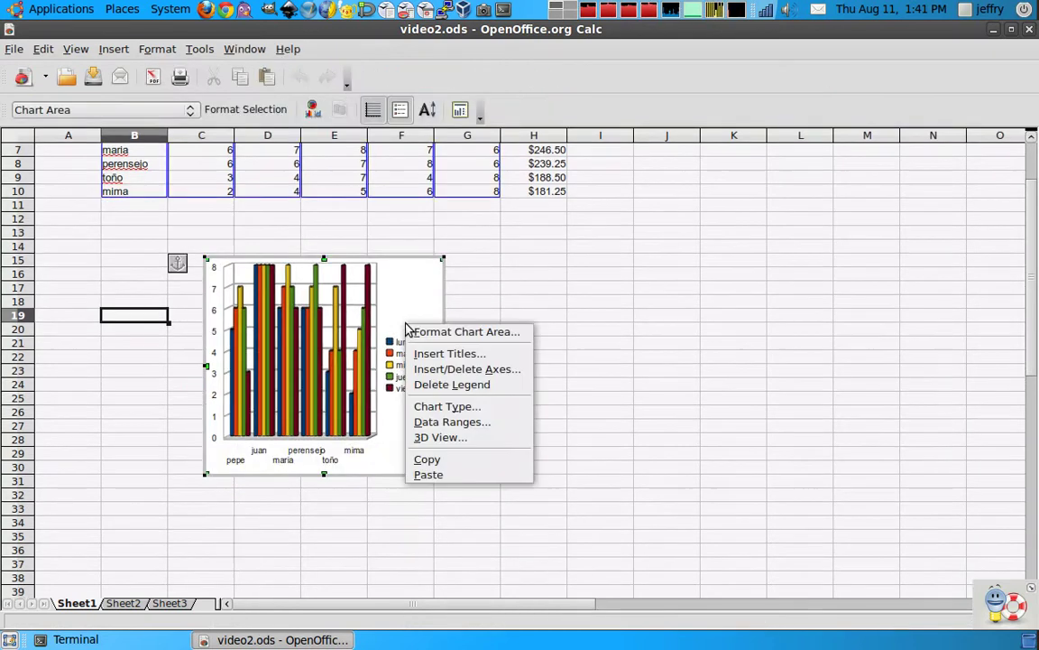
Open the Format Chart Area dialog, then cancel it without changes.
{"action": "left_click", "coordinate": [475, 333]}
{"action": "left_click_drag", "start_coordinate": [503, 145], "coordinate": [659, 137]}
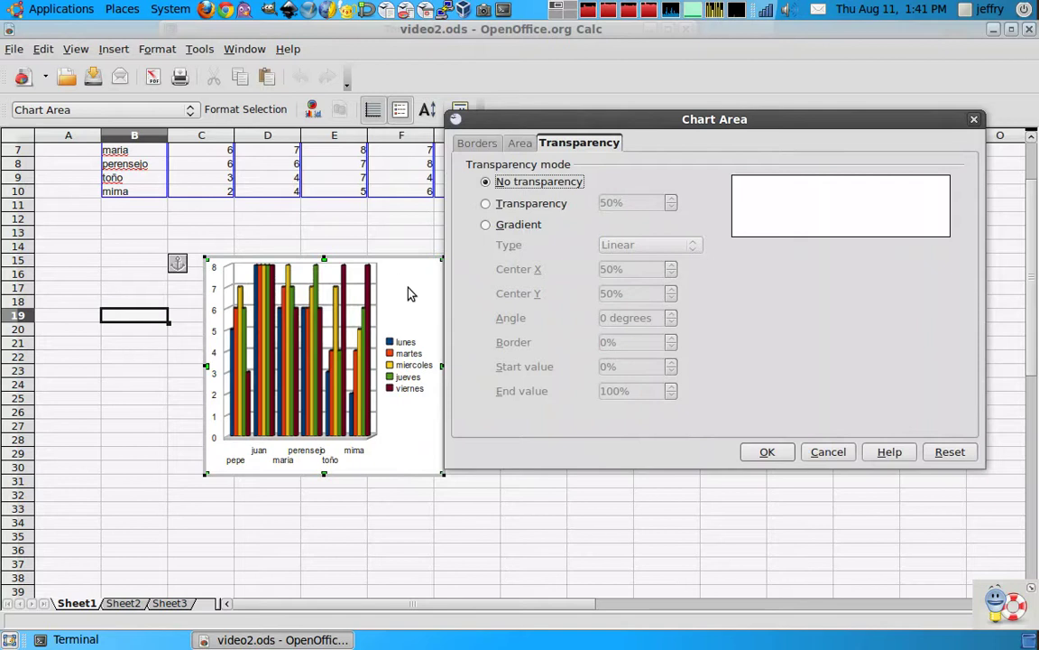
{"action": "key", "text": "Escape"}
Reopen Format Chart Area and review its Area, Transparency and Borders tabs.
{"action": "right_click", "coordinate": [419, 265]}
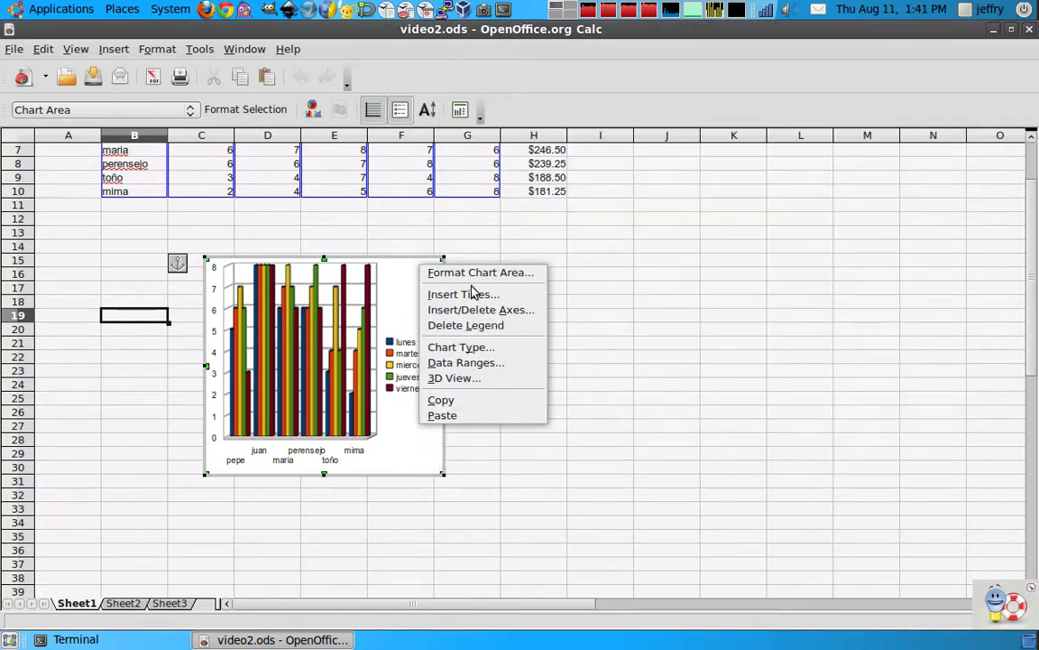
{"action": "left_click", "coordinate": [510, 273]}
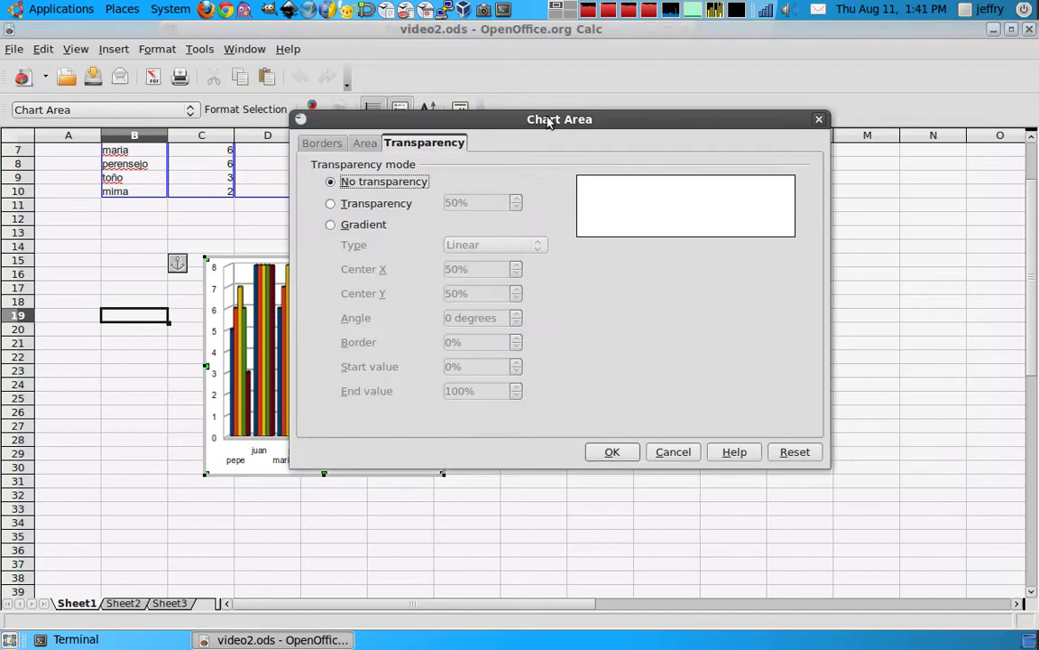
{"action": "left_click_drag", "start_coordinate": [560, 122], "coordinate": [681, 158]}
{"action": "left_click", "coordinate": [464, 183]}
{"action": "left_click", "coordinate": [488, 183]}
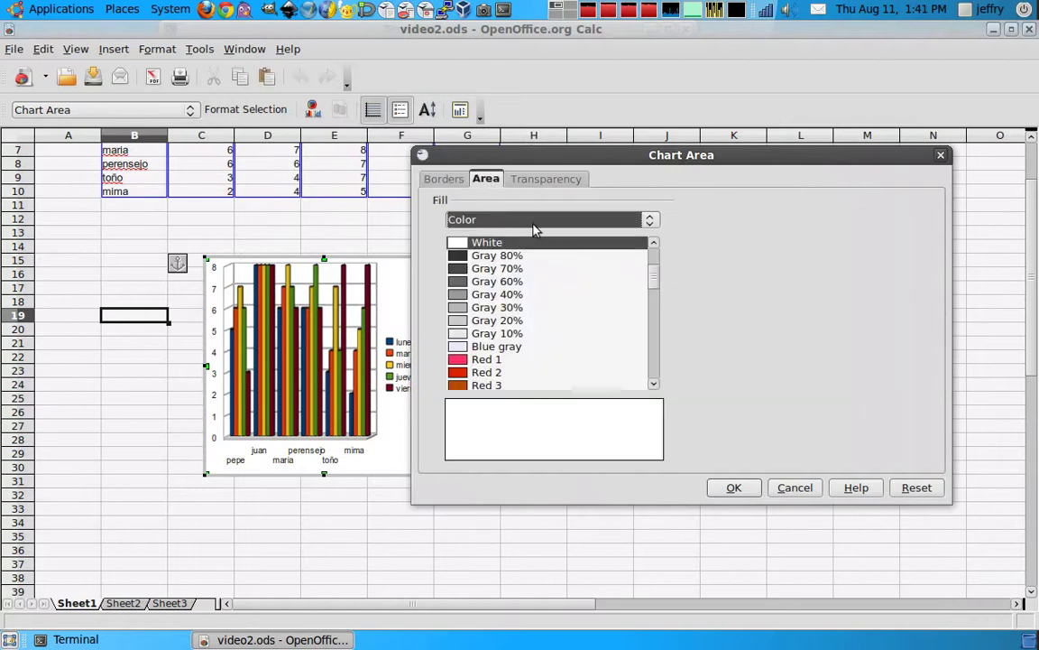
{"action": "left_click", "coordinate": [544, 178]}
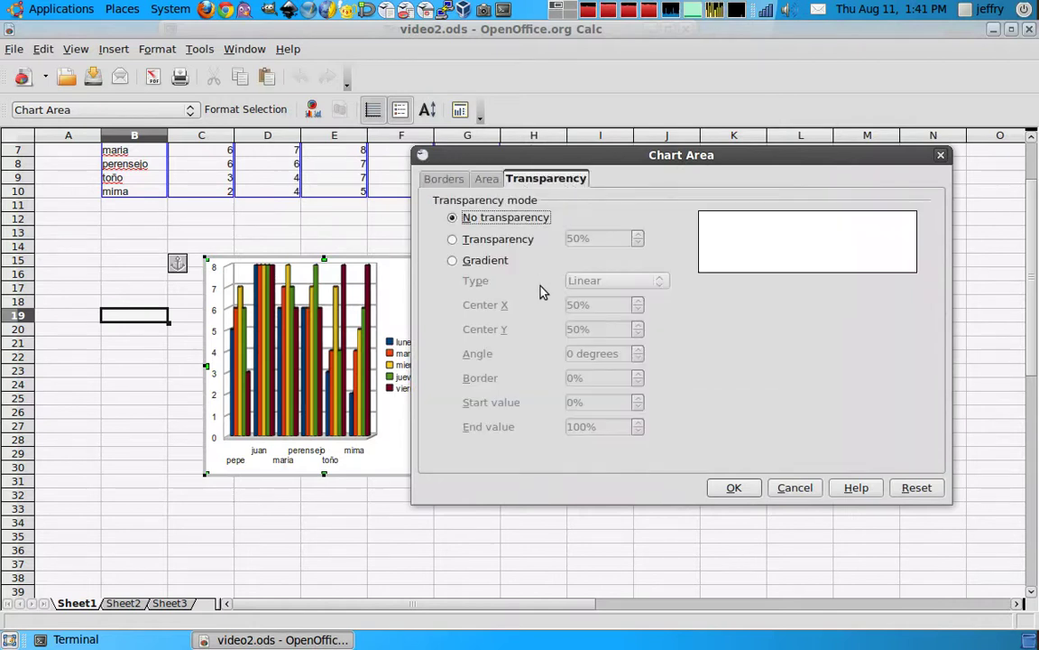
{"action": "left_click", "coordinate": [443, 179]}
{"action": "left_click_drag", "start_coordinate": [482, 159], "coordinate": [562, 161]}
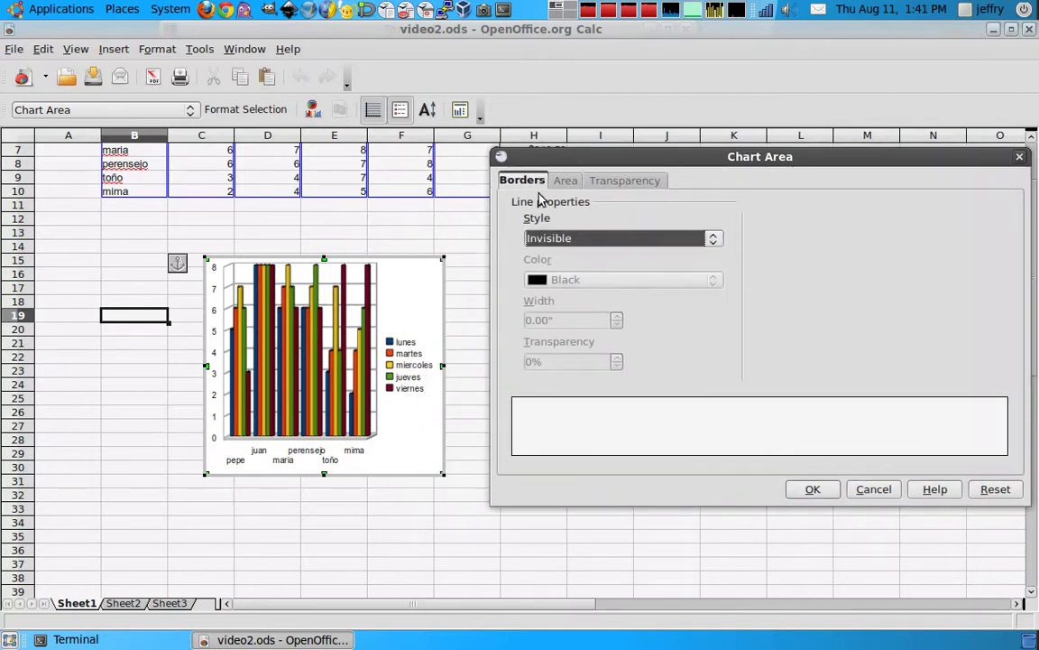
Try a continuous border of width 4 on the chart area, then undo it.
{"action": "left_click", "coordinate": [577, 236]}
{"action": "left_click", "coordinate": [580, 267]}
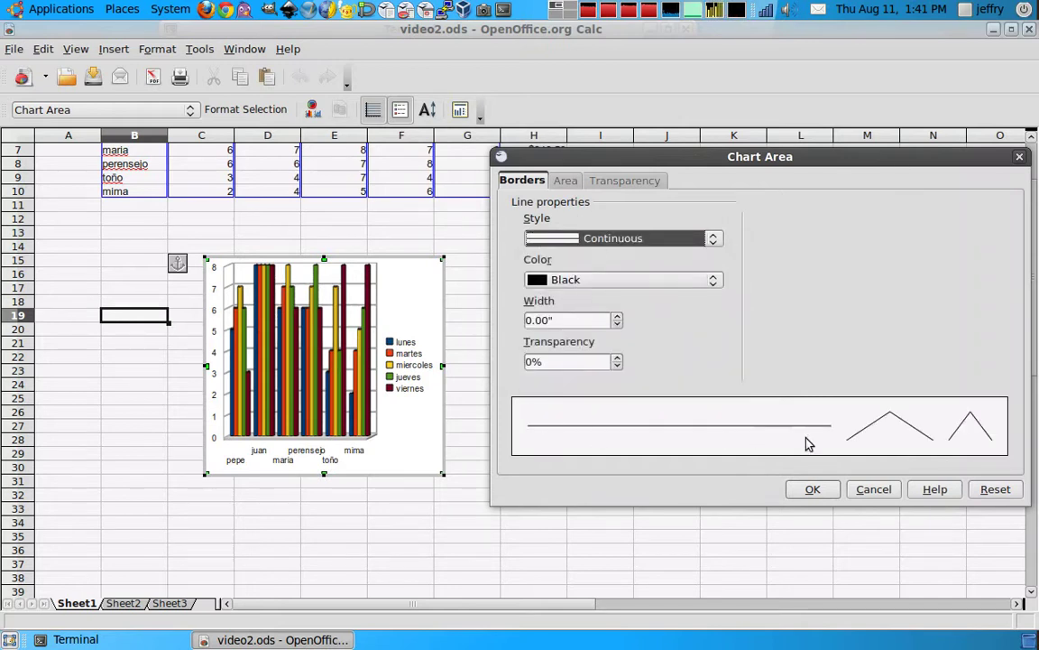
{"action": "left_click", "coordinate": [617, 324]}
{"action": "type", "text": "4"}
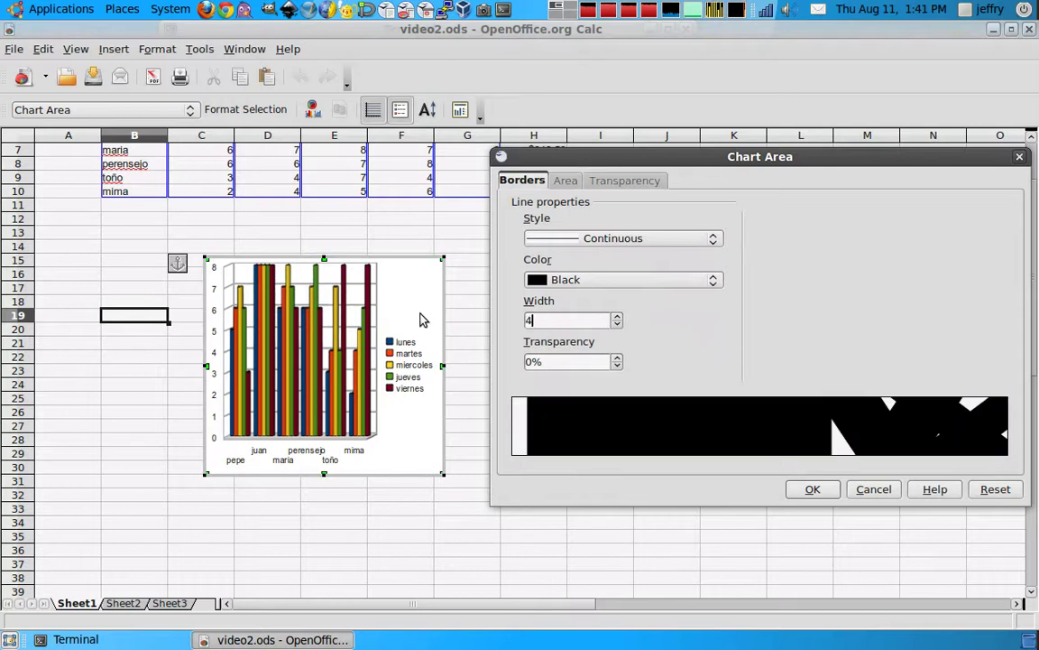
{"action": "key", "text": "Return"}
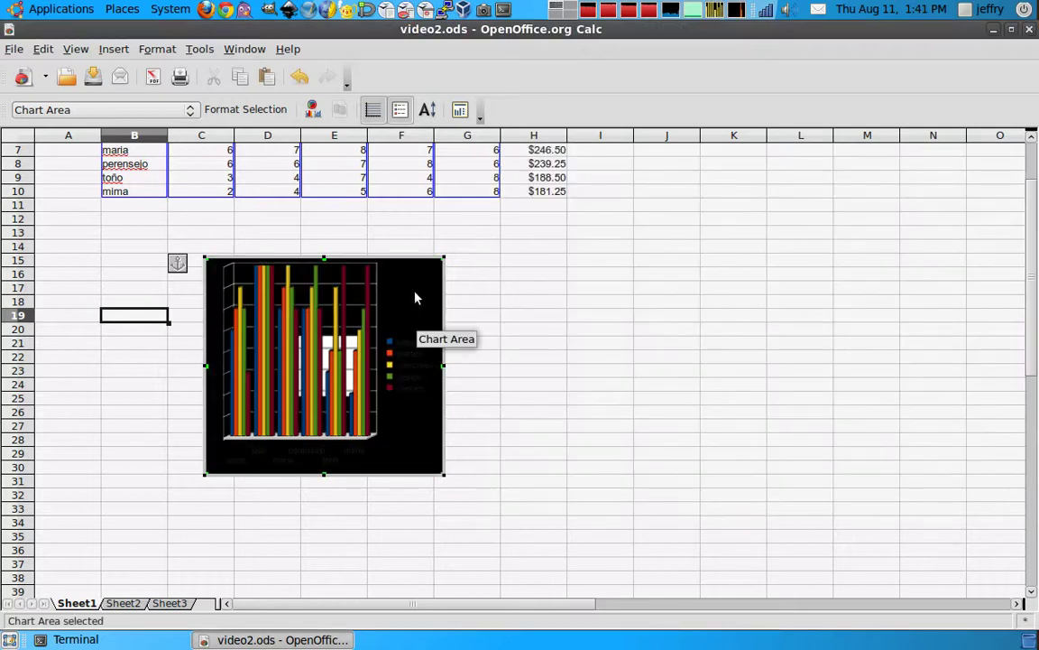
{"action": "key", "text": "ctrl+z"}
Give the chart area a continuous border 0.04" wide.
{"action": "right_click", "coordinate": [430, 307]}
{"action": "left_click", "coordinate": [440, 305]}
{"action": "left_click_drag", "start_coordinate": [464, 128], "coordinate": [623, 150]}
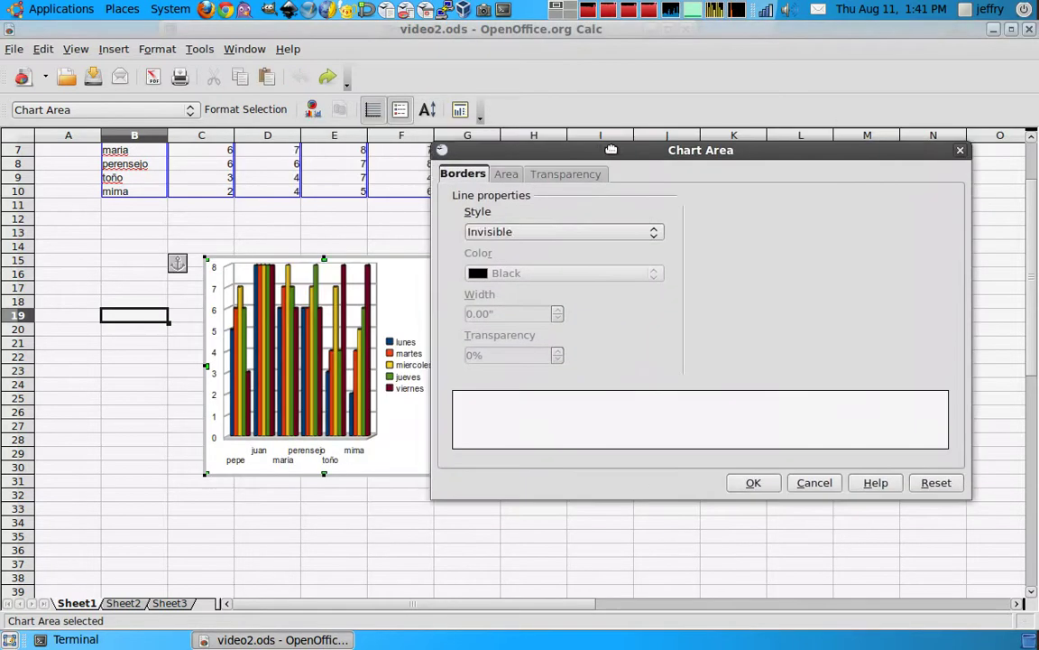
{"action": "left_click", "coordinate": [577, 233]}
{"action": "left_click", "coordinate": [590, 261]}
{"action": "left_click", "coordinate": [574, 311]}
{"action": "left_click", "coordinate": [575, 311]}
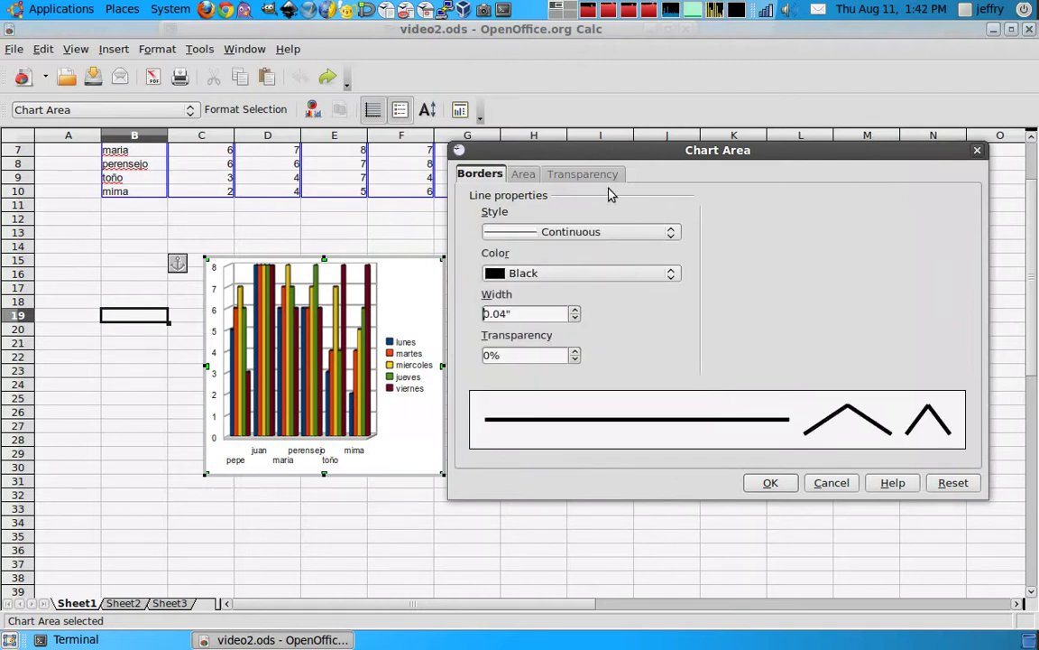
Fill the chart area with Yellow 3.
{"action": "left_click", "coordinate": [523, 175]}
{"action": "scroll", "coordinate": [689, 280], "scroll_direction": "down", "scroll_amount": 2}
{"action": "left_click_drag", "start_coordinate": [689, 286], "coordinate": [688, 328]}
{"action": "left_click", "coordinate": [513, 304]}
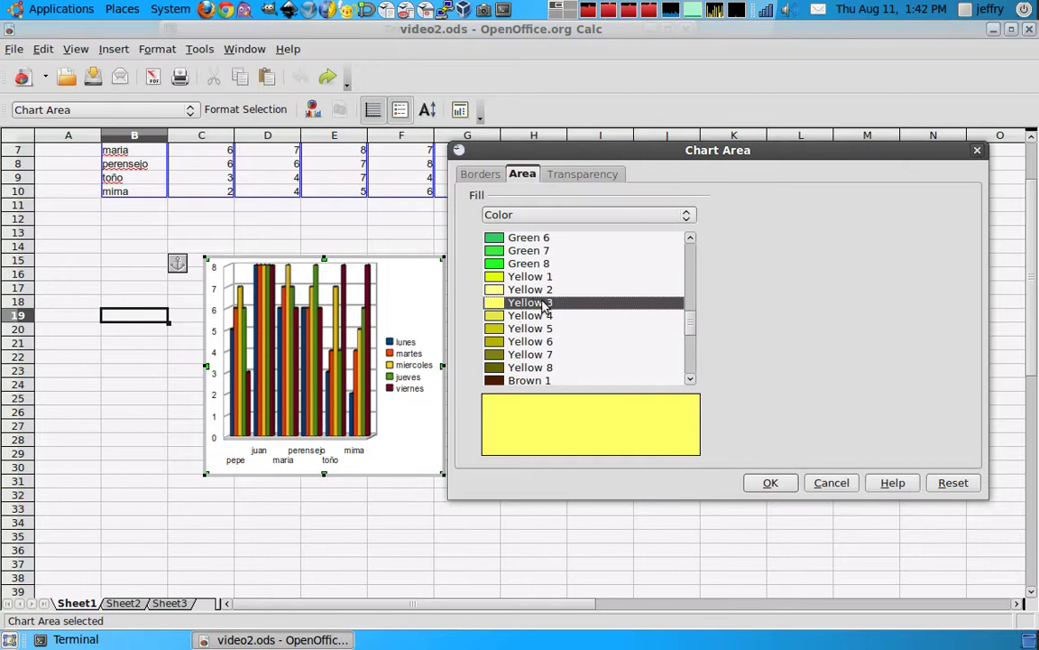
Apply a linear gradient transparency to the fill and confirm the chart area formatting.
{"action": "left_click", "coordinate": [584, 174]}
{"action": "left_click", "coordinate": [536, 234]}
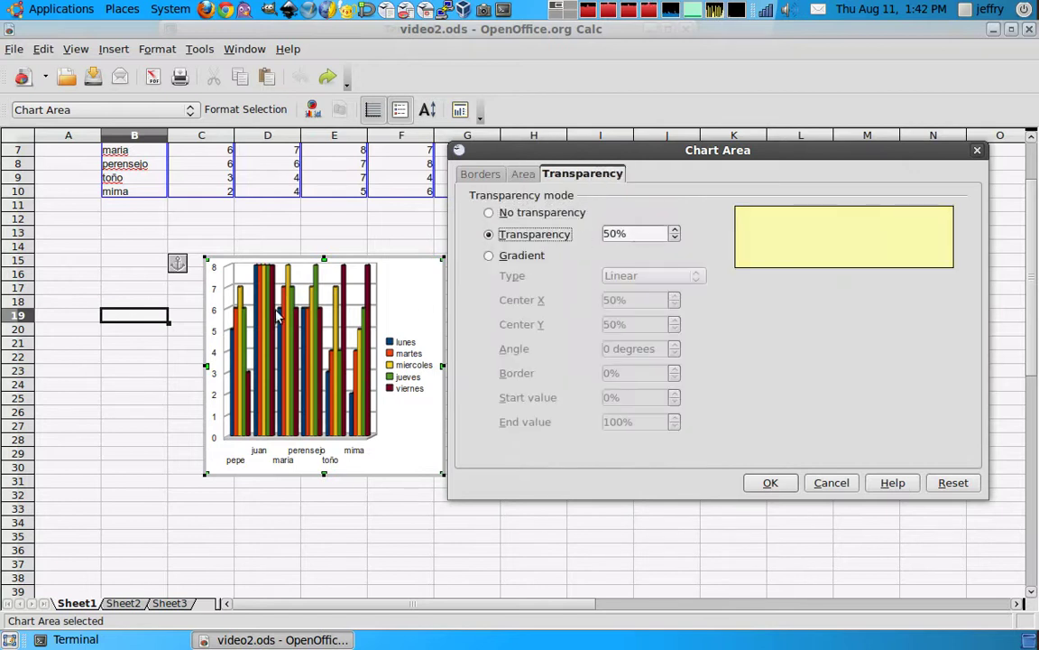
{"action": "left_click", "coordinate": [488, 255]}
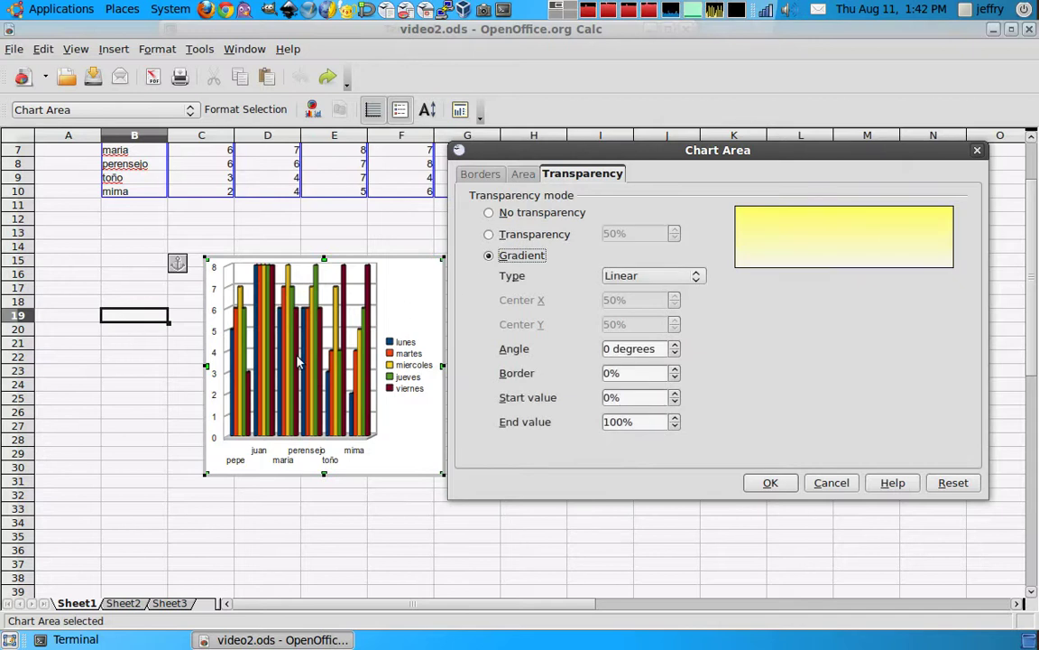
{"action": "left_click", "coordinate": [524, 174]}
{"action": "left_click", "coordinate": [480, 174]}
{"action": "left_click", "coordinate": [762, 478]}
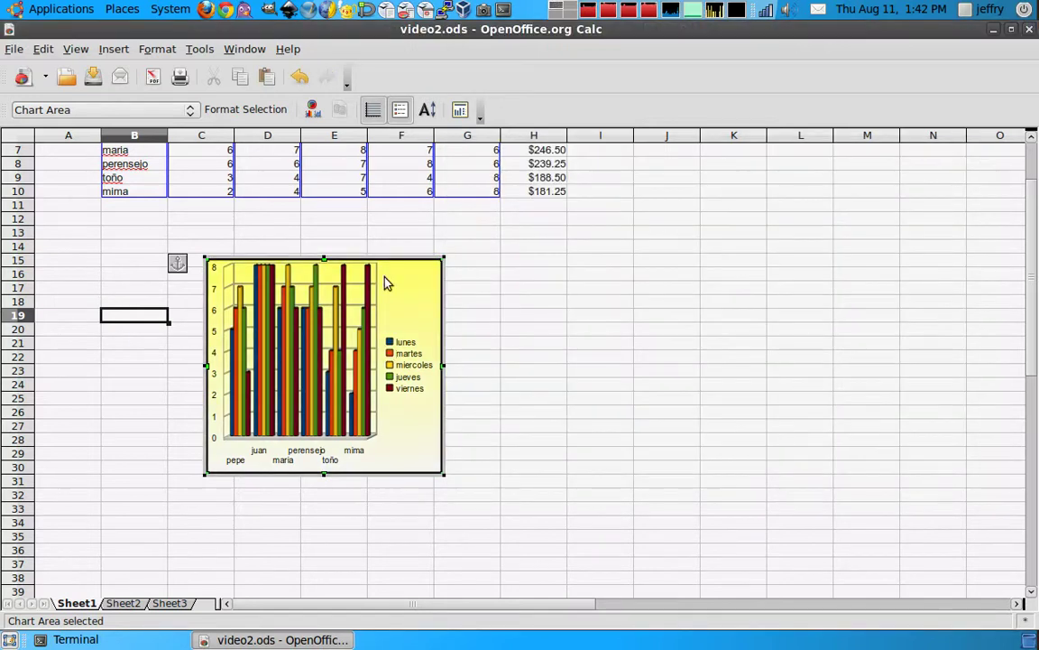
Move the yellow chart directly under the table at column B.
{"action": "left_click_drag", "start_coordinate": [398, 260], "coordinate": [295, 210]}
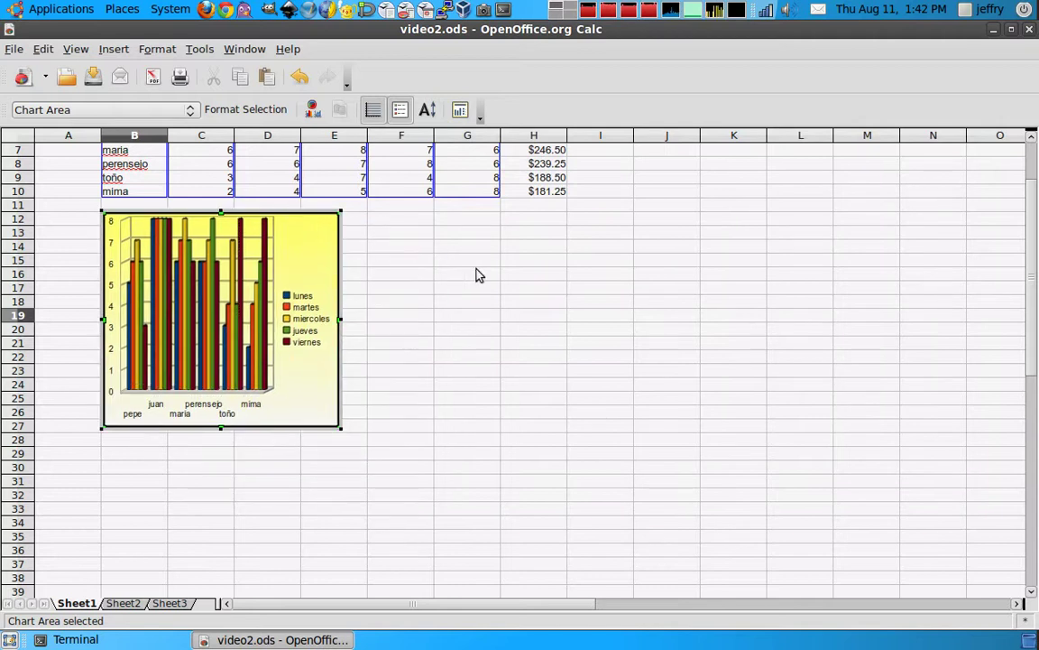
{"action": "left_click", "coordinate": [467, 307]}
{"action": "scroll", "coordinate": [418, 353], "scroll_direction": "up", "scroll_amount": 2}
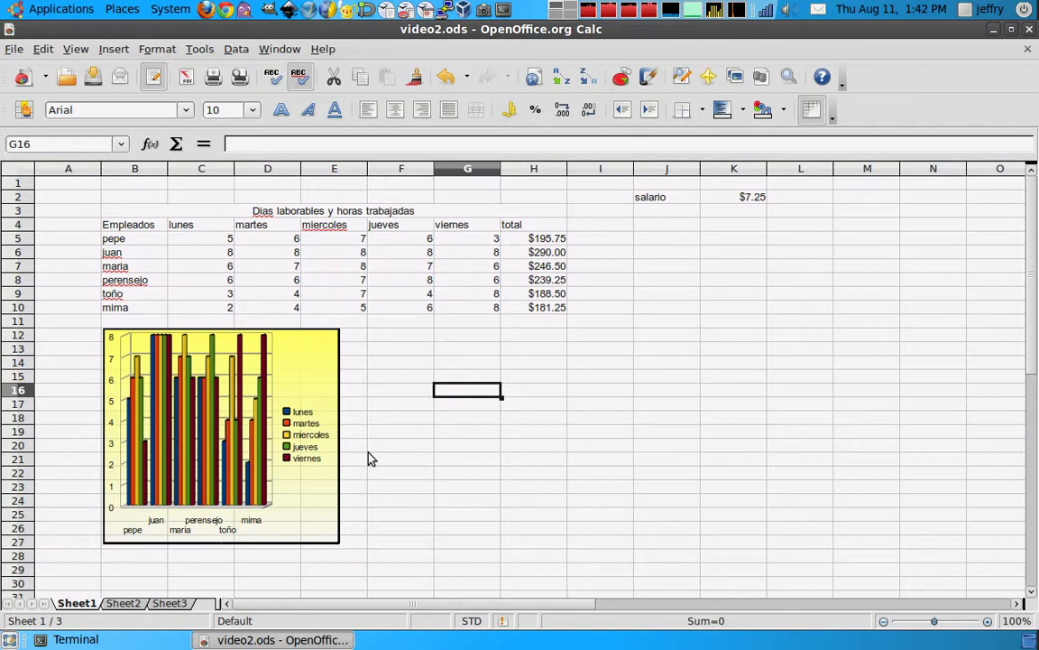
Glance at Sheet2, return to Sheet1, then minimize Calc to reveal the Terminal.
{"action": "left_click", "coordinate": [124, 603]}
{"action": "scroll", "coordinate": [251, 424], "scroll_direction": "up", "scroll_amount": 1}
{"action": "left_click", "coordinate": [81, 603]}
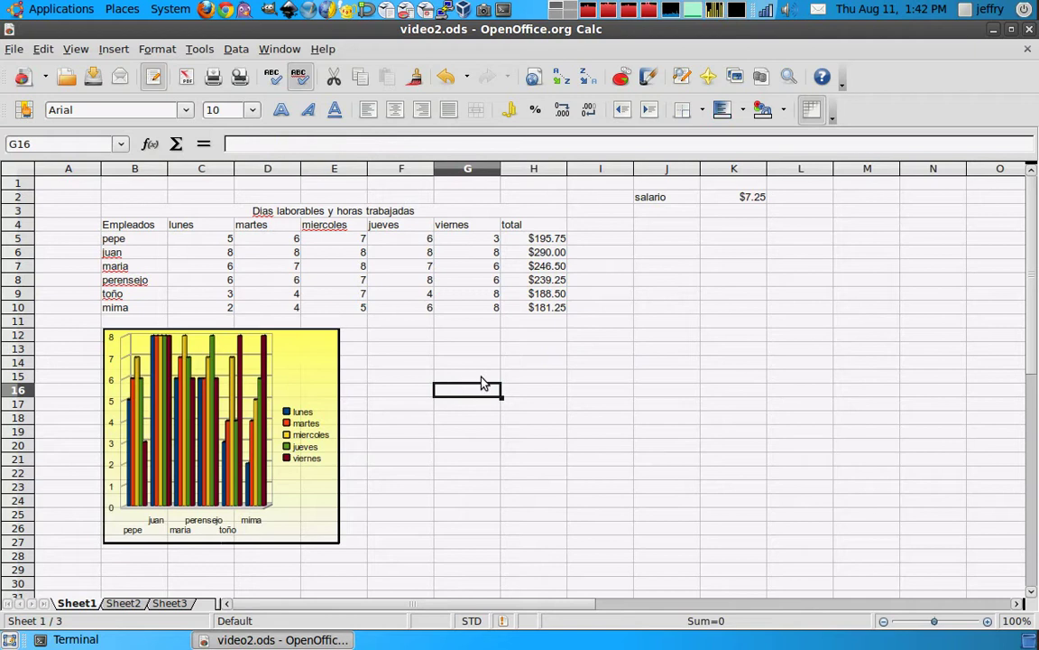
{"action": "left_click", "coordinate": [995, 31]}
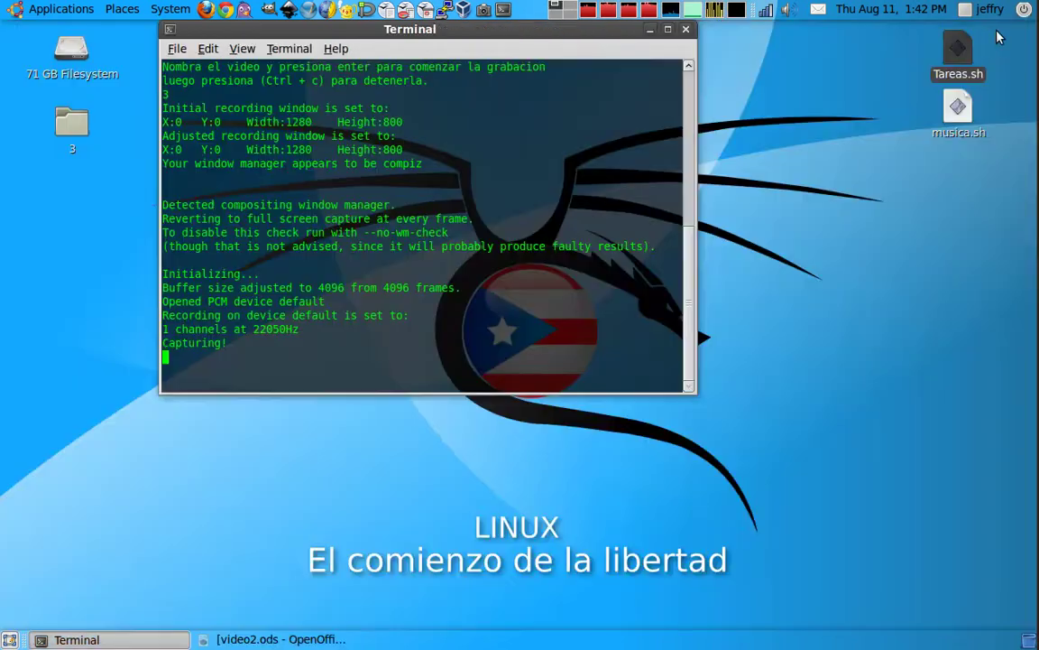